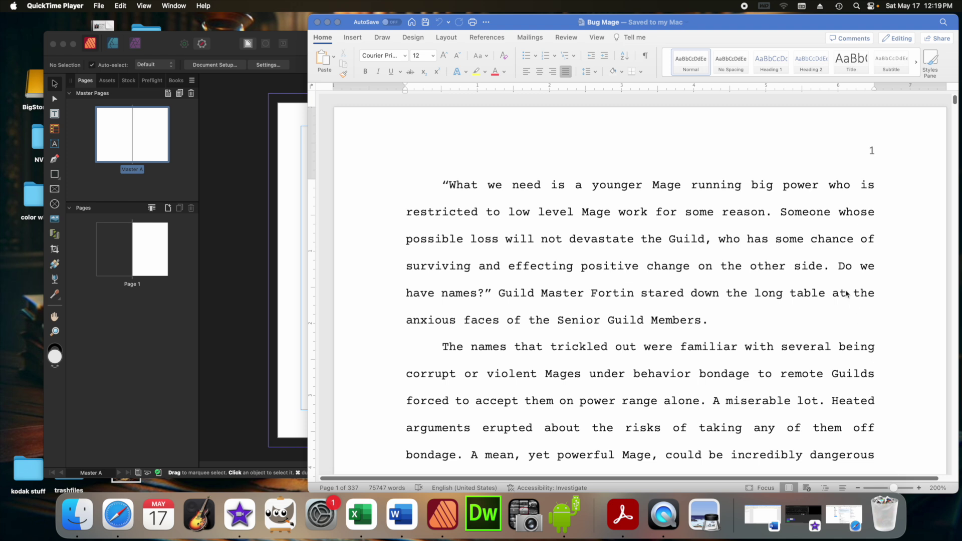
# Left-align the entire Bug Mage manuscript in Word
pyautogui.click(524, 71)
pyautogui.click(528, 74)
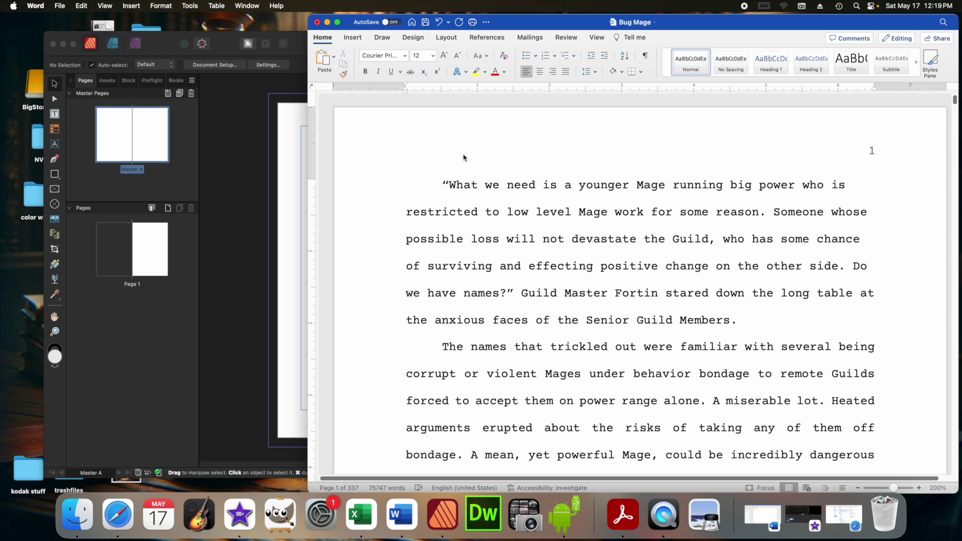
pyautogui.click(83, 6)
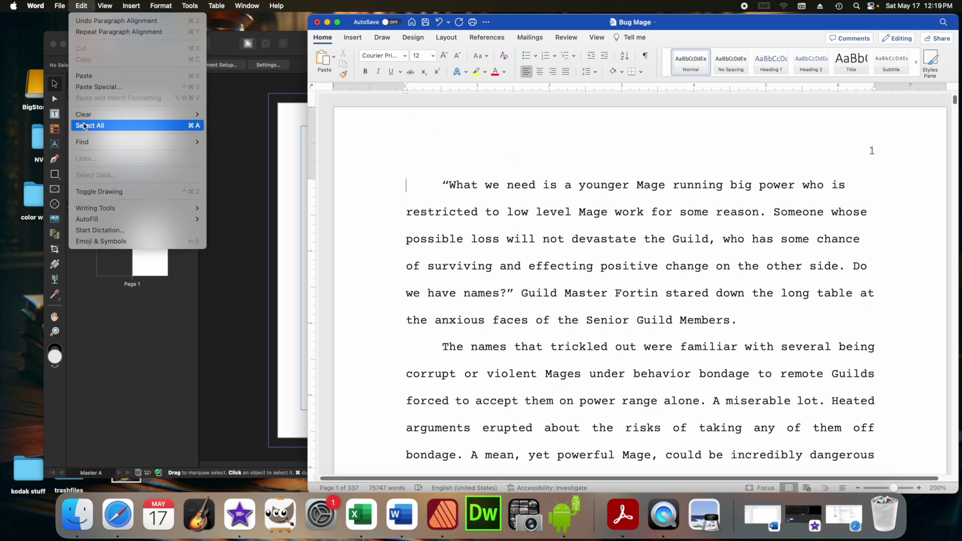
pyautogui.click(85, 125)
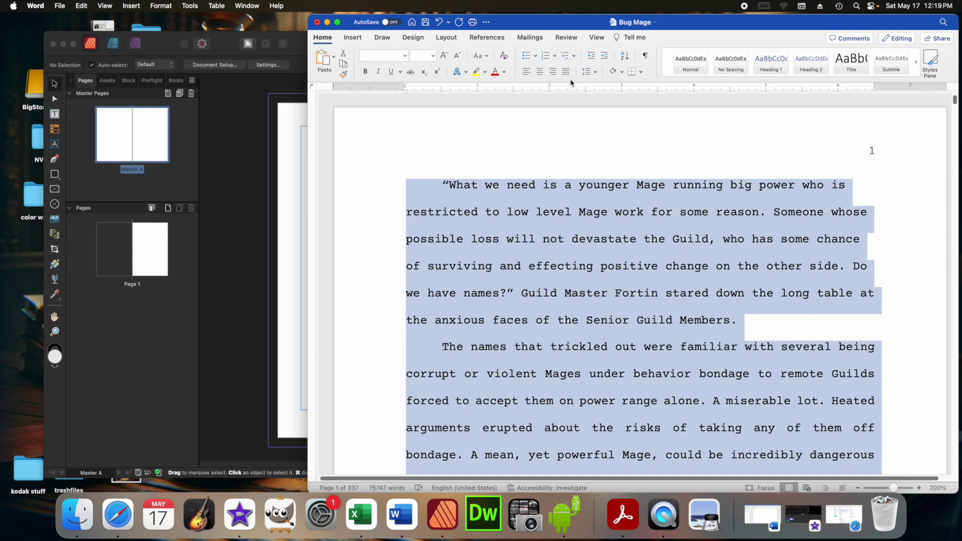
pyautogui.click(528, 73)
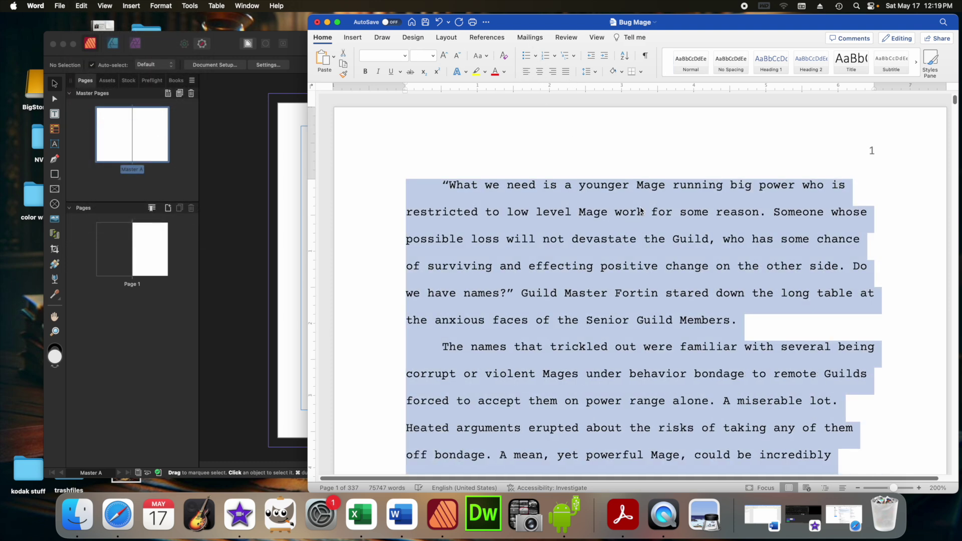
pyautogui.click(640, 211)
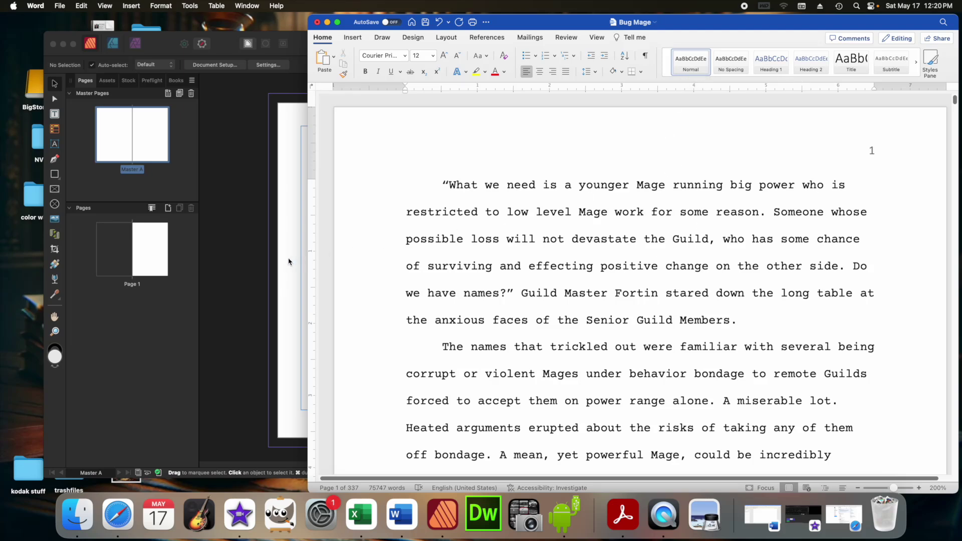
# Switch to Affinity Publisher and draw header text frames about 4.625 in wide and 0.29 in tall along the top margins of both master pages
pyautogui.click(247, 94)
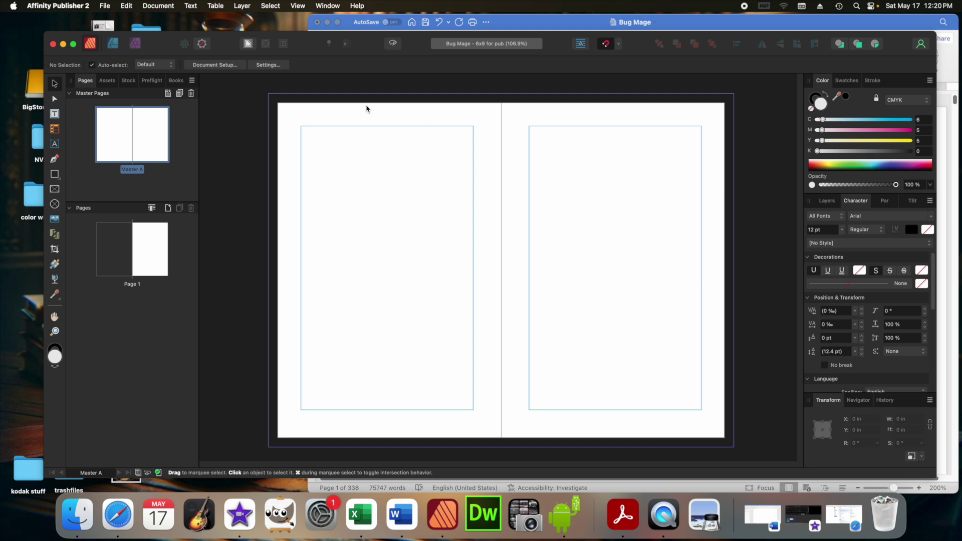
pyautogui.moveTo(221, 43); pyautogui.dragTo(221, 33)
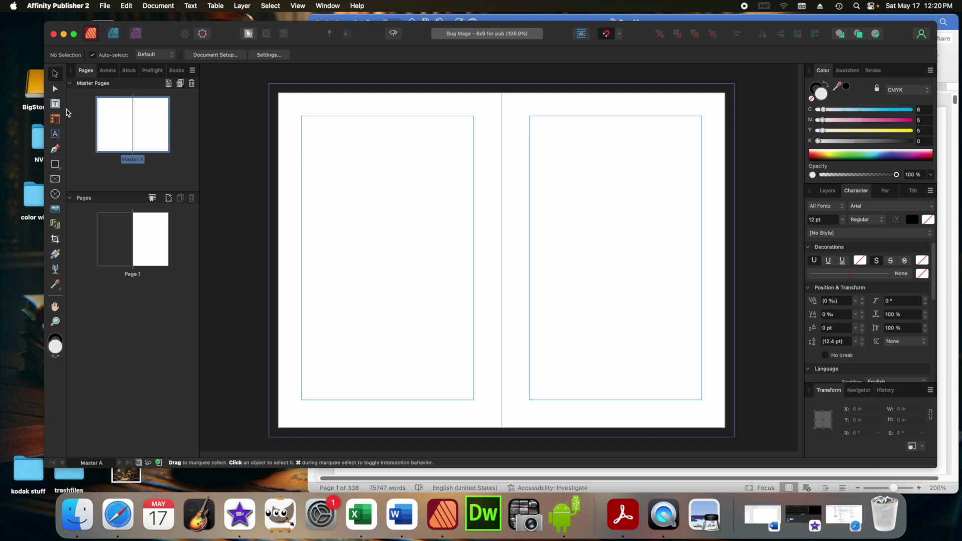
pyautogui.click(56, 105)
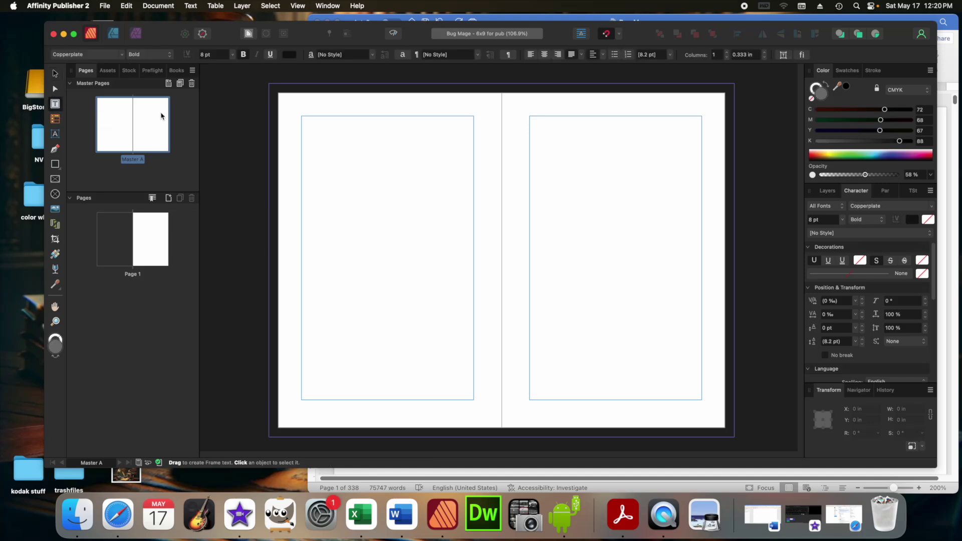
pyautogui.moveTo(302, 117); pyautogui.dragTo(473, 129)
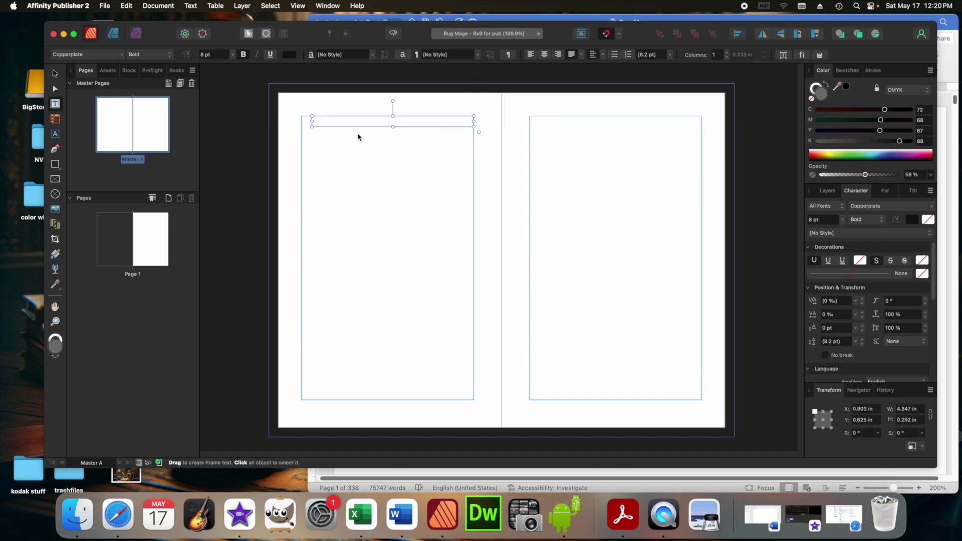
pyautogui.moveTo(312, 122); pyautogui.dragTo(301, 122)
pyautogui.moveTo(531, 120); pyautogui.dragTo(704, 131)
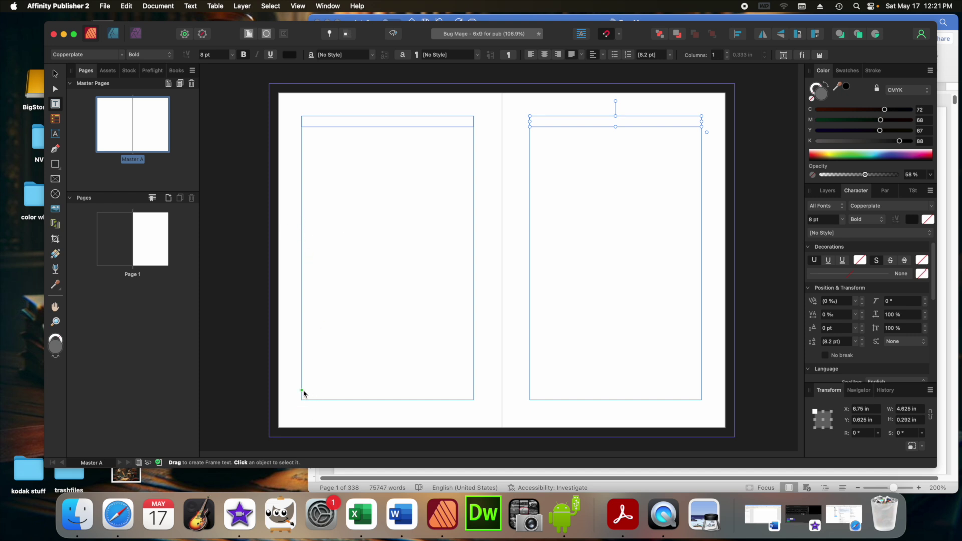
# Draw footer text frames about 0.28 in tall along the bottom margins and body text frames about 6.8 in tall on both master pages
pyautogui.moveTo(302, 390); pyautogui.dragTo(474, 400)
pyautogui.moveTo(530, 392); pyautogui.dragTo(702, 400)
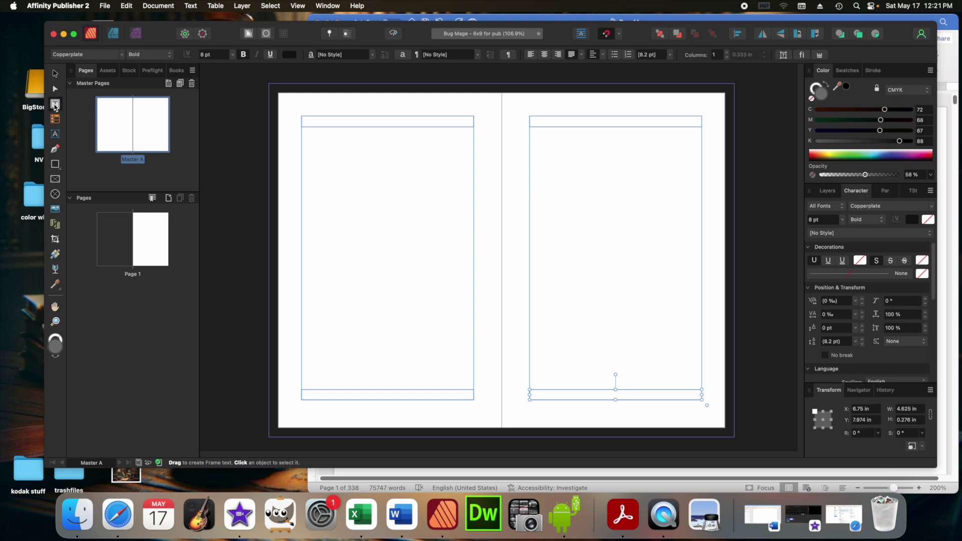
pyautogui.click(301, 133)
pyautogui.moveTo(302, 133); pyautogui.dragTo(474, 386)
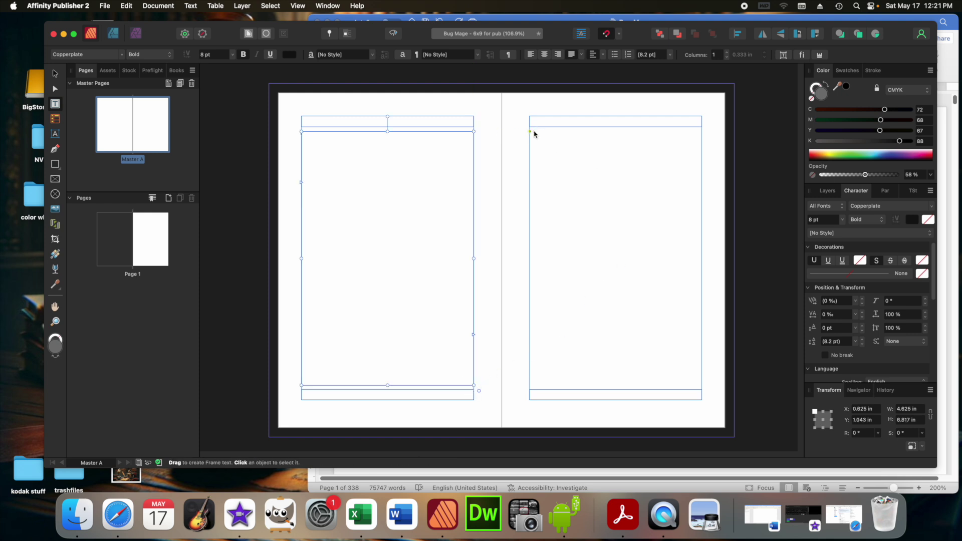
pyautogui.moveTo(531, 133); pyautogui.dragTo(704, 386)
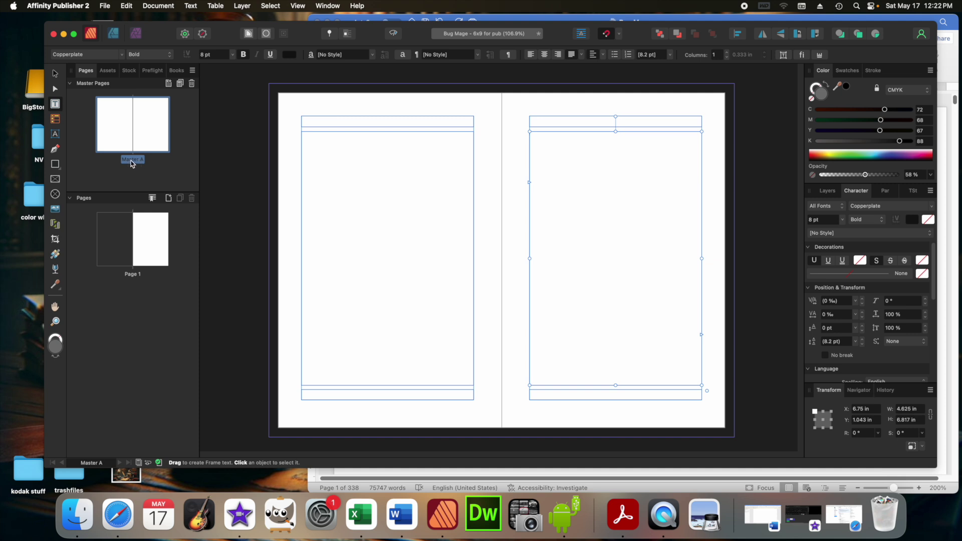
# Set the text in the left master page's header frame to Regular style with centered alignment
pyautogui.click(389, 122)
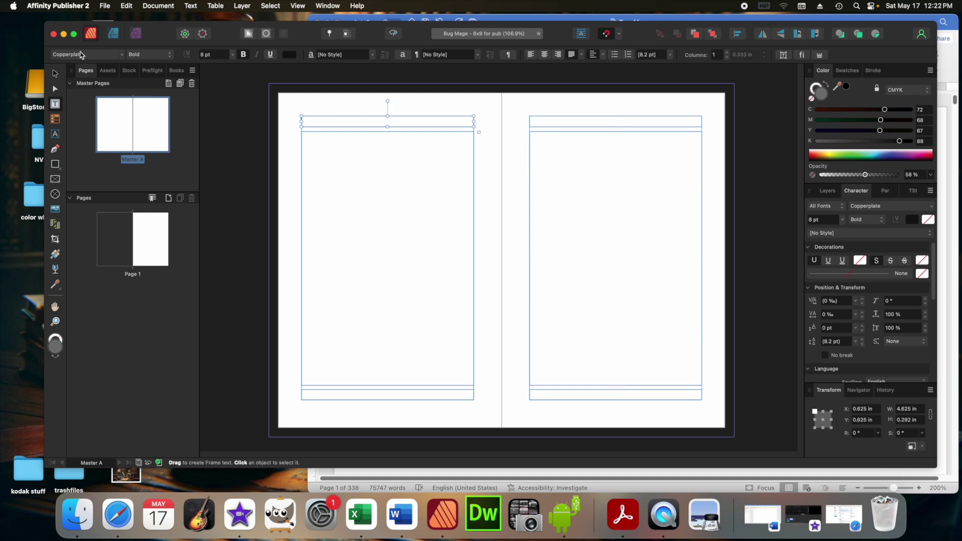
pyautogui.click(170, 56)
pyautogui.click(159, 46)
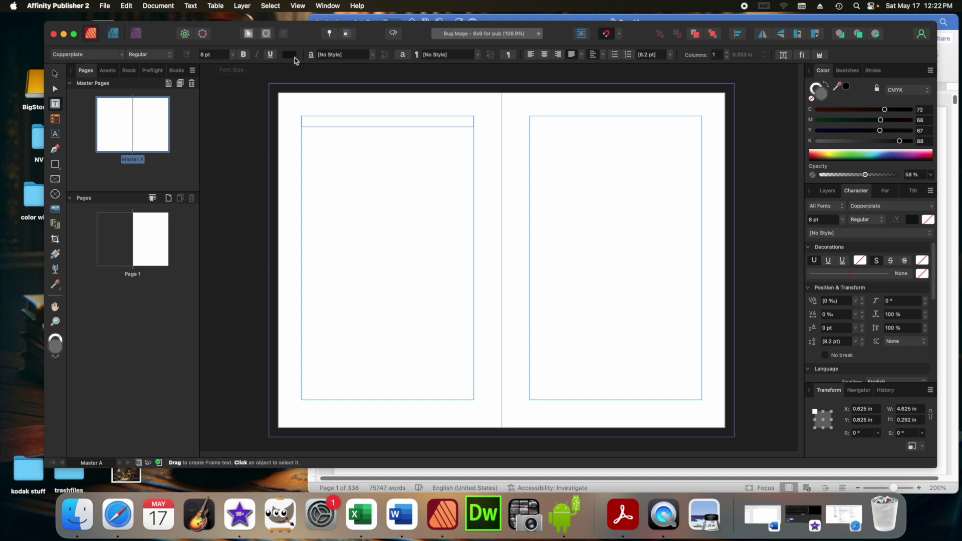
pyautogui.click(546, 56)
pyautogui.press('Escape')
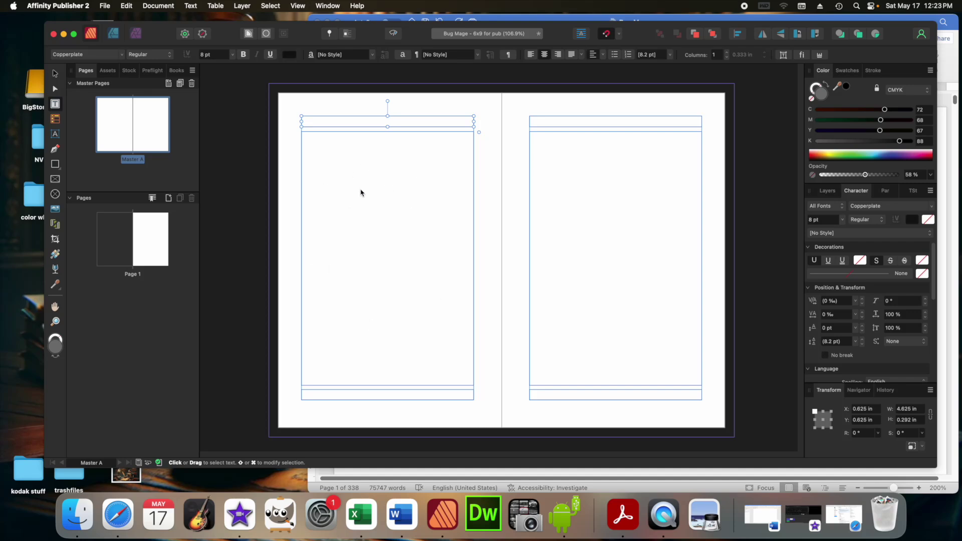
# Enter "The Bug Mage" in the left master page's header frame
pyautogui.click(399, 122)
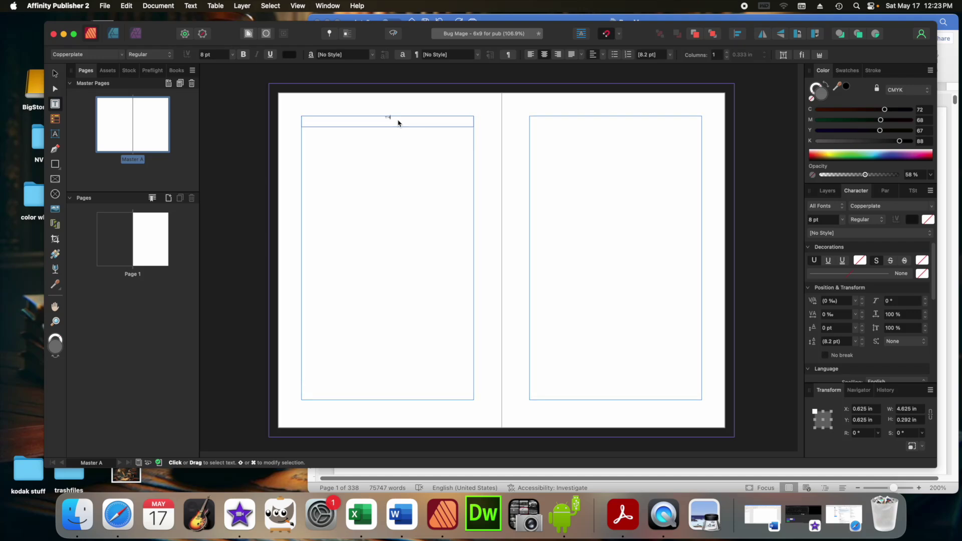
pyautogui.write('THE BUG MAGE')
pyautogui.press('Escape')
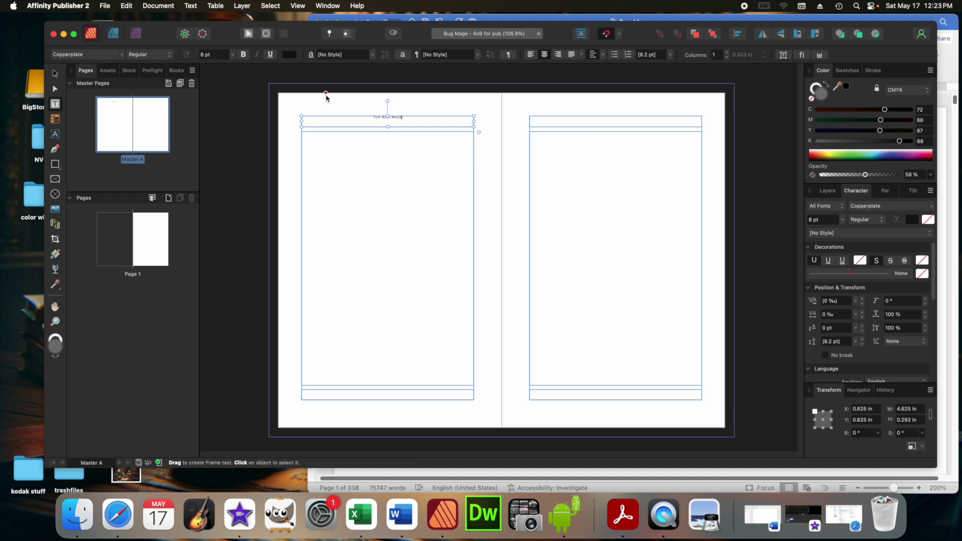
# Enlarge the "The Bug Mage" header text to 24 pt and raise its color opacity to 100%
pyautogui.click(407, 121)
pyautogui.moveTo(407, 120); pyautogui.dragTo(363, 121)
pyautogui.click(232, 55)
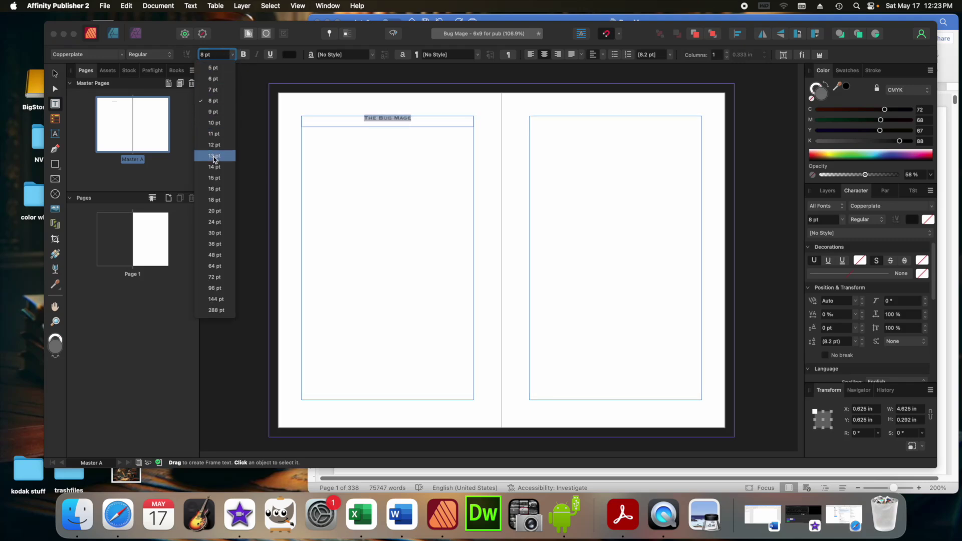
pyautogui.click(215, 222)
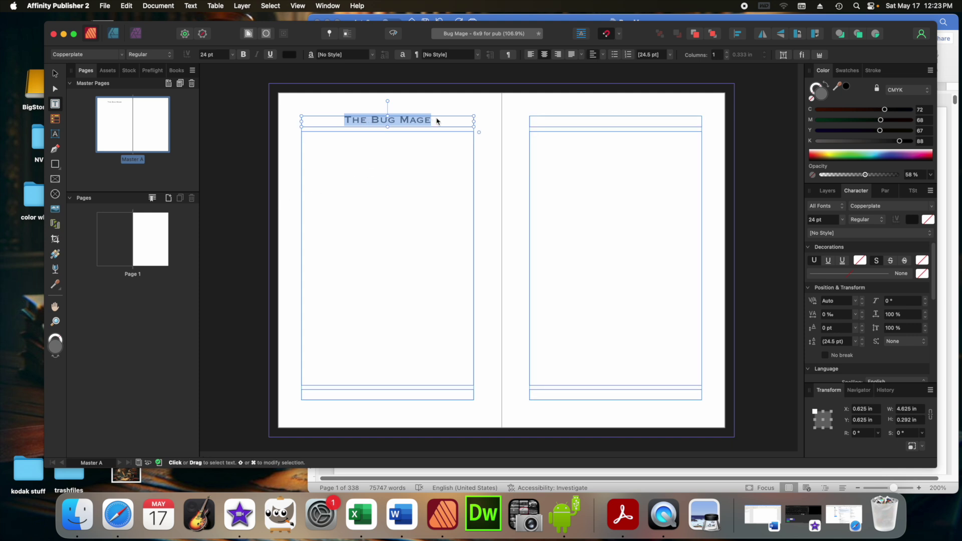
pyautogui.click(289, 57)
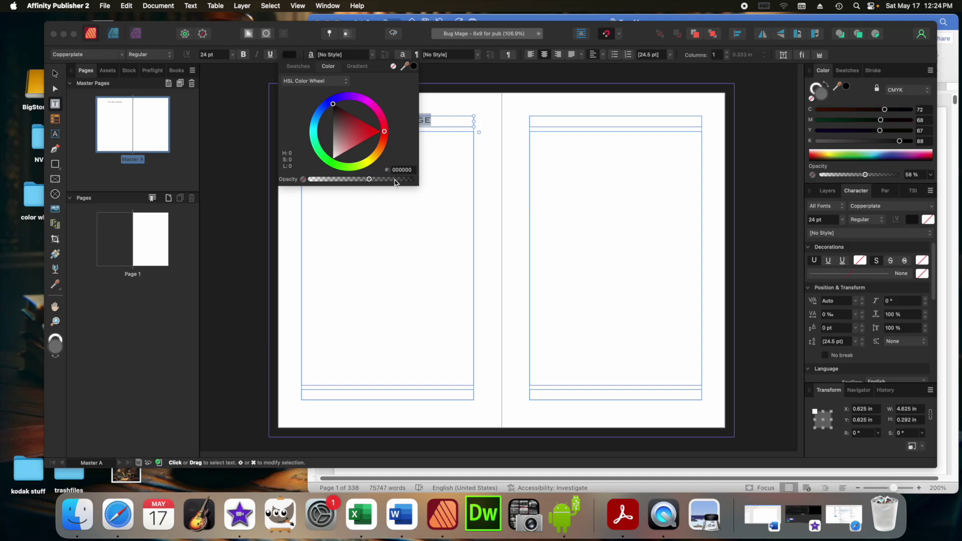
pyautogui.click(413, 180)
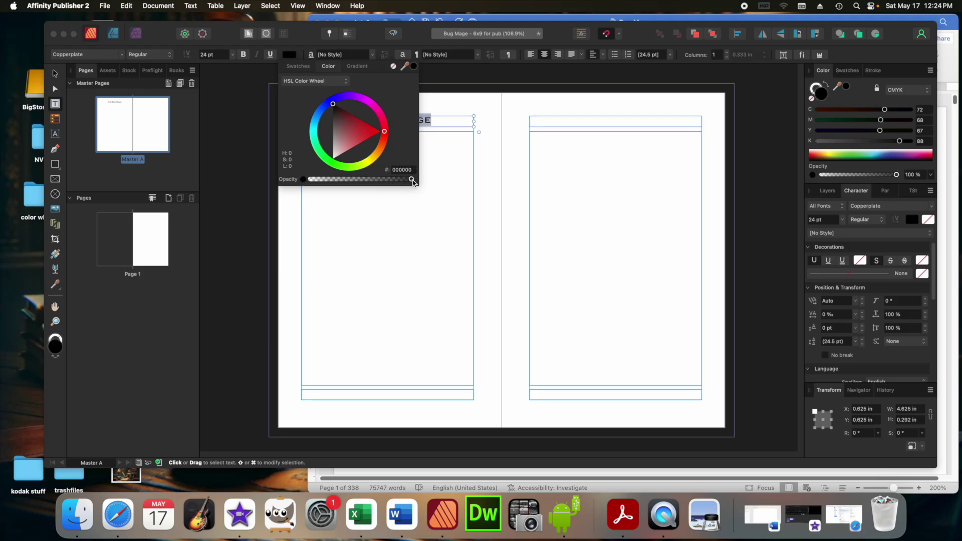
pyautogui.click(450, 156)
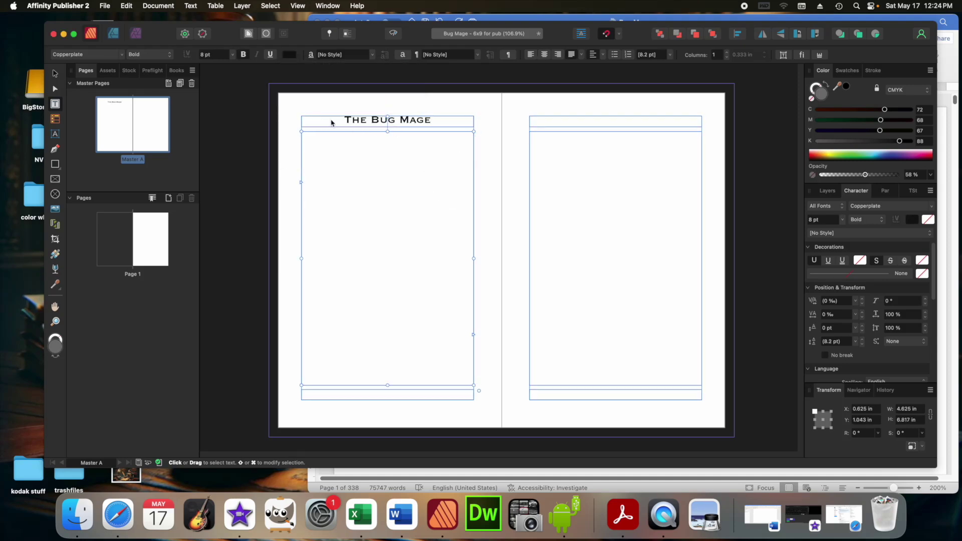
# Lower the color opacity of the "The Bug Mage" header text to about 19%
pyautogui.moveTo(443, 122); pyautogui.dragTo(333, 118)
pyautogui.click(289, 55)
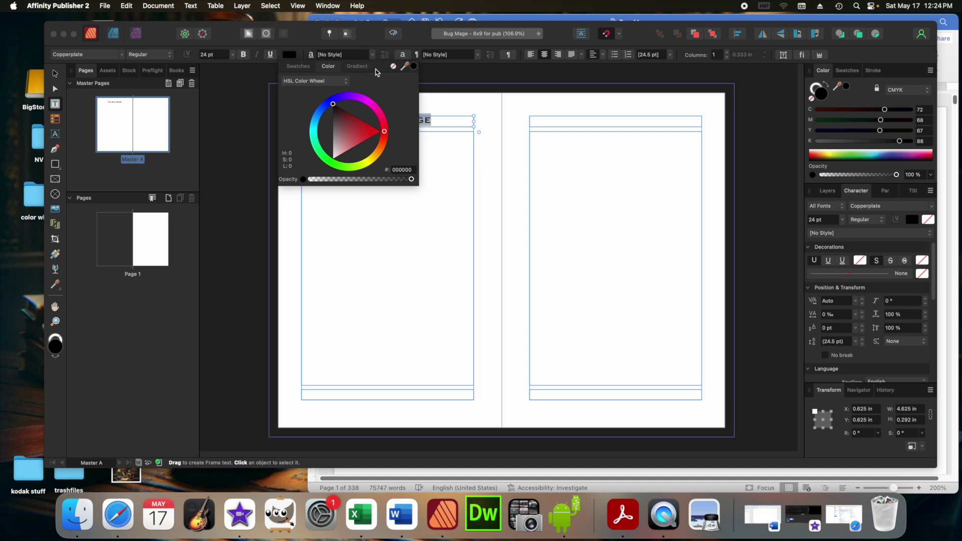
pyautogui.moveTo(411, 180); pyautogui.dragTo(369, 181)
pyautogui.click(431, 211)
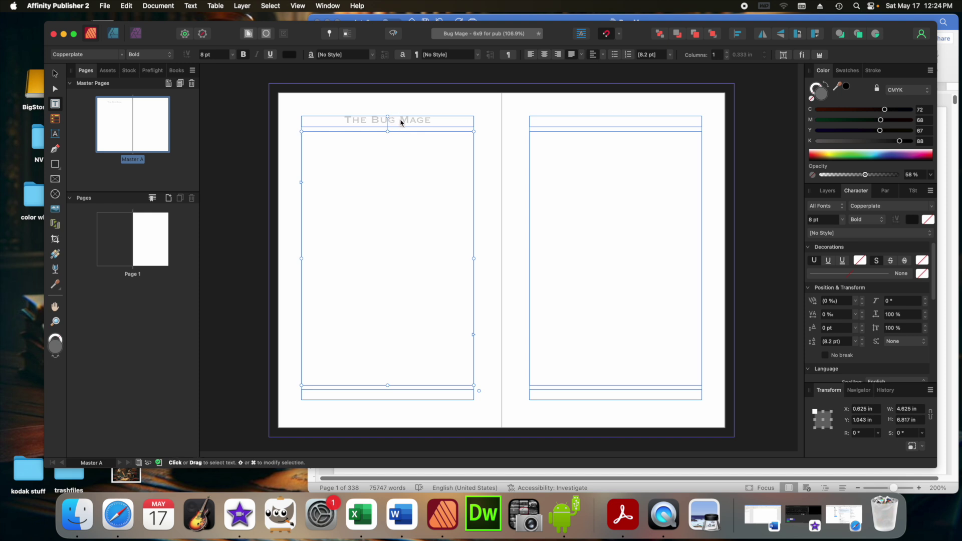
pyautogui.click(289, 55)
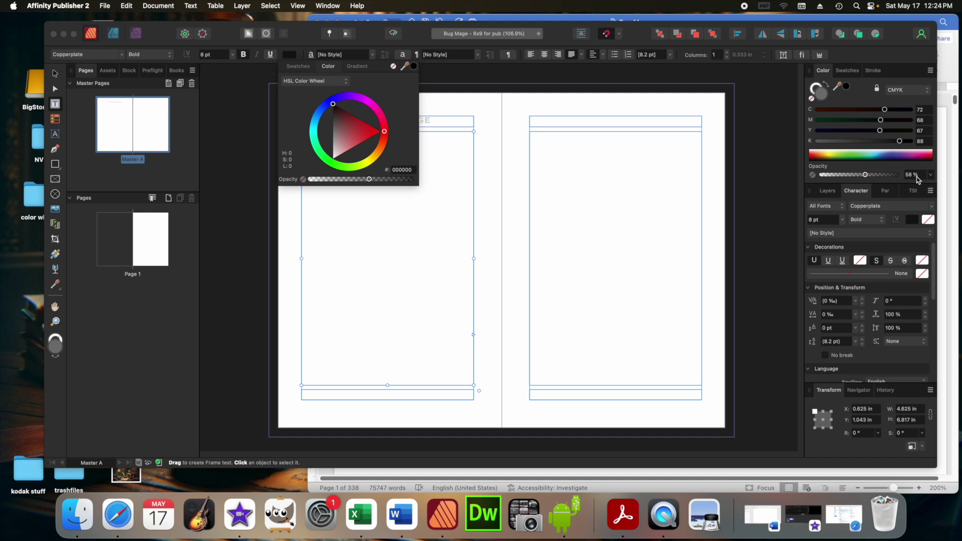
pyautogui.click(448, 171)
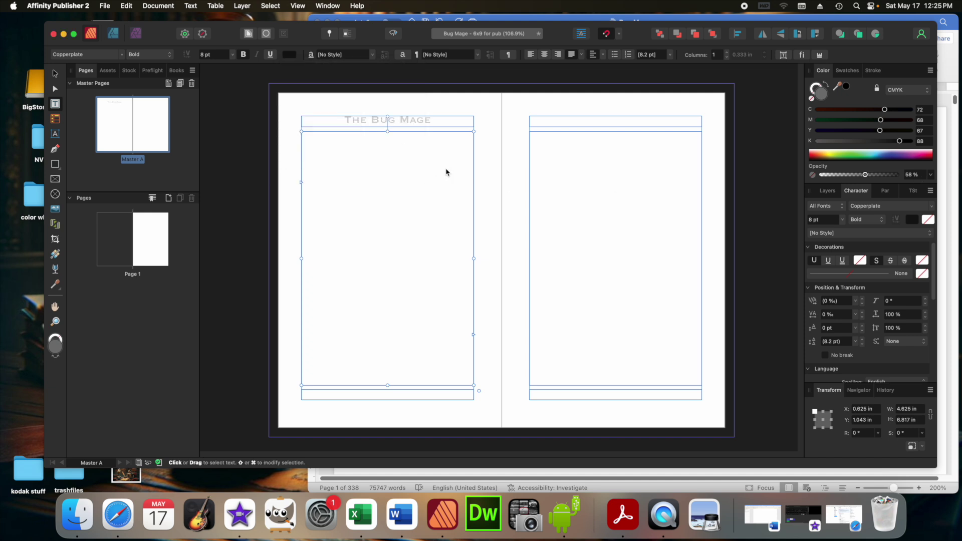
pyautogui.click(290, 55)
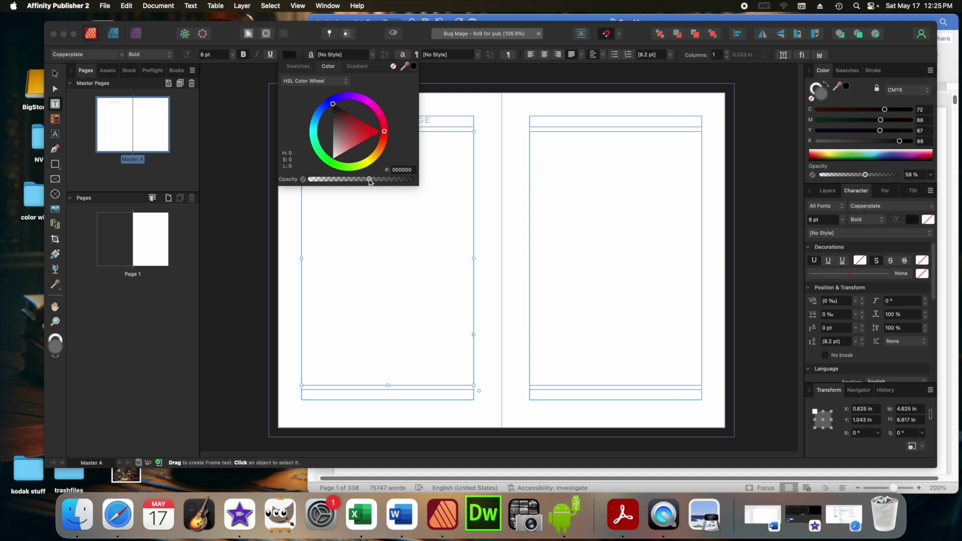
pyautogui.click(433, 228)
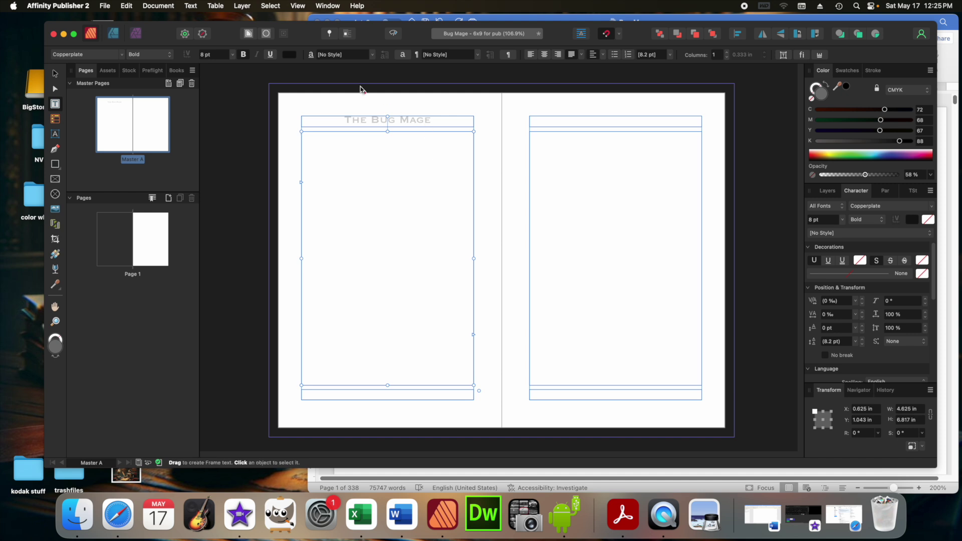
# Set the font size of the "The Bug Mage" header text to 8 pt
pyautogui.click(433, 121)
pyautogui.moveTo(432, 121); pyautogui.dragTo(328, 106)
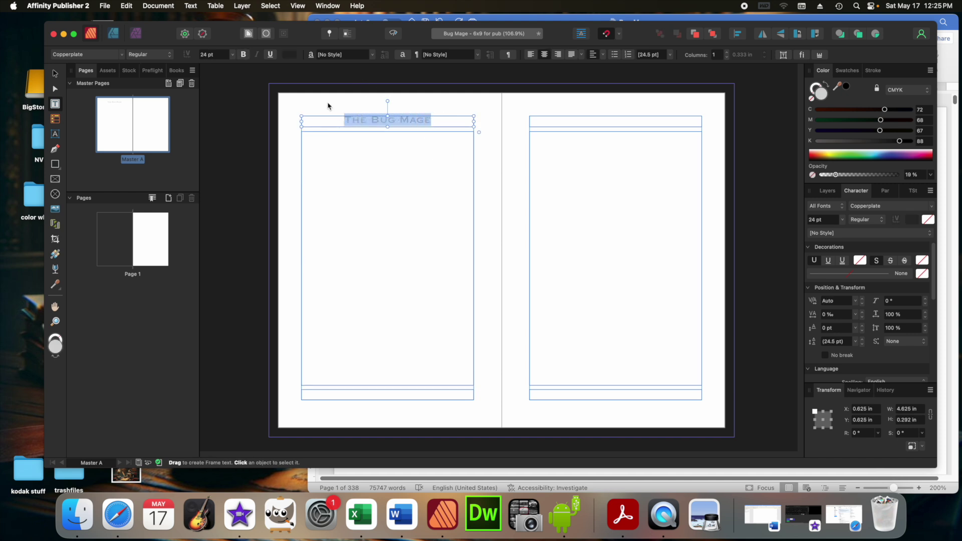
pyautogui.click(232, 56)
pyautogui.click(224, 102)
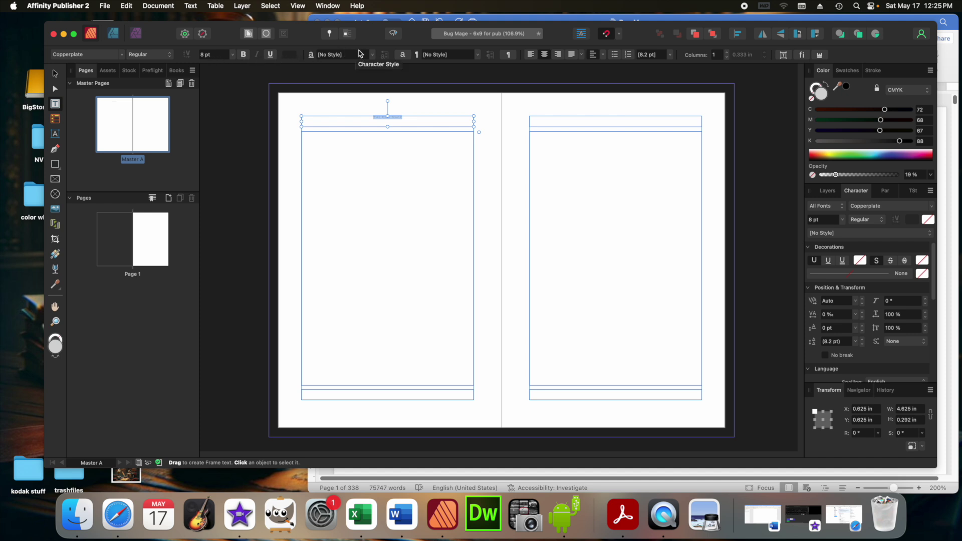
# Try Top Align and Center Vertically on the centered header text, and settle on Bottom Align within its frame
pyautogui.click(545, 56)
pyautogui.click(603, 57)
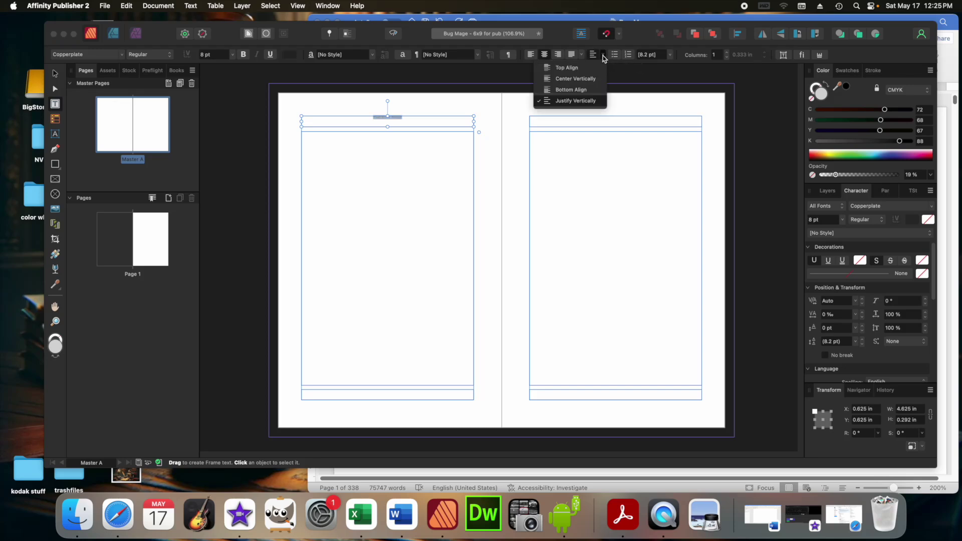
pyautogui.click(569, 69)
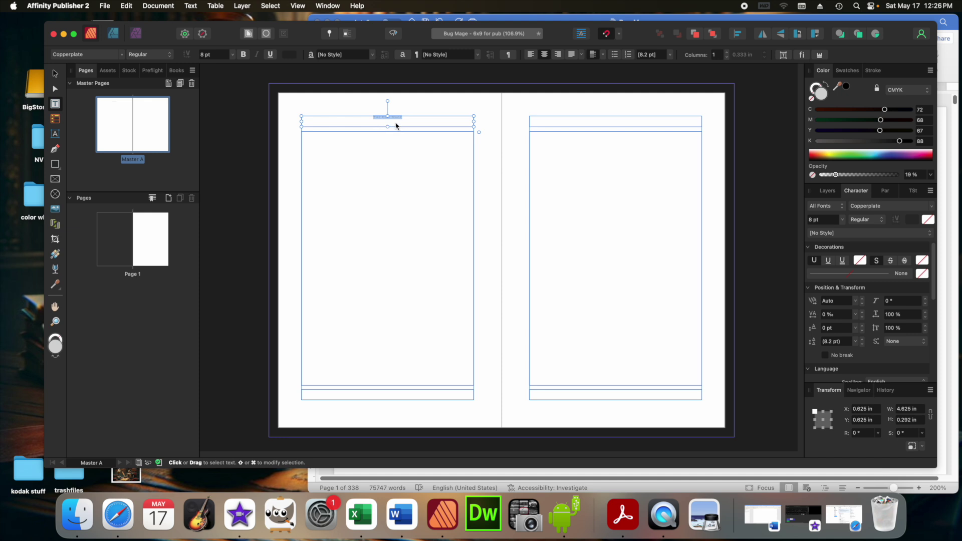
pyautogui.click(594, 55)
pyautogui.click(603, 54)
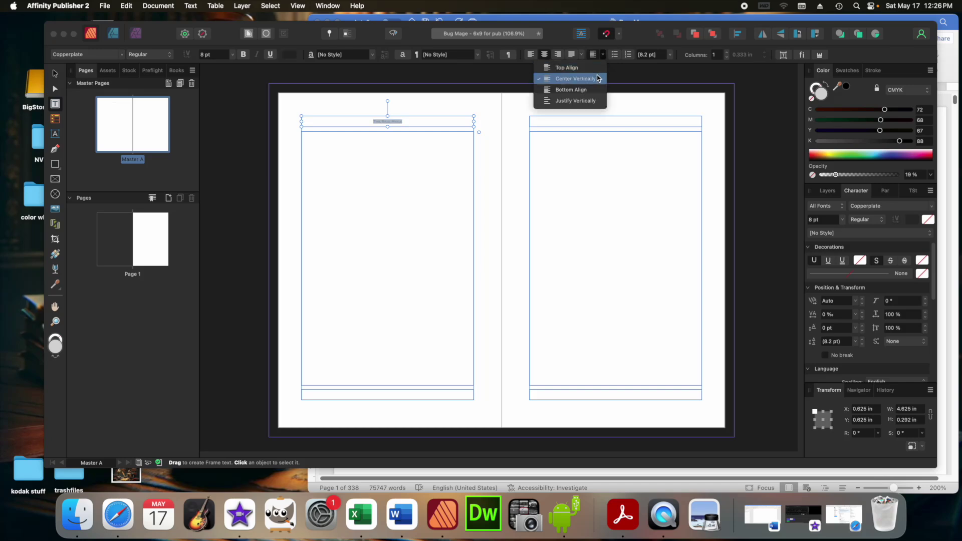
pyautogui.click(590, 89)
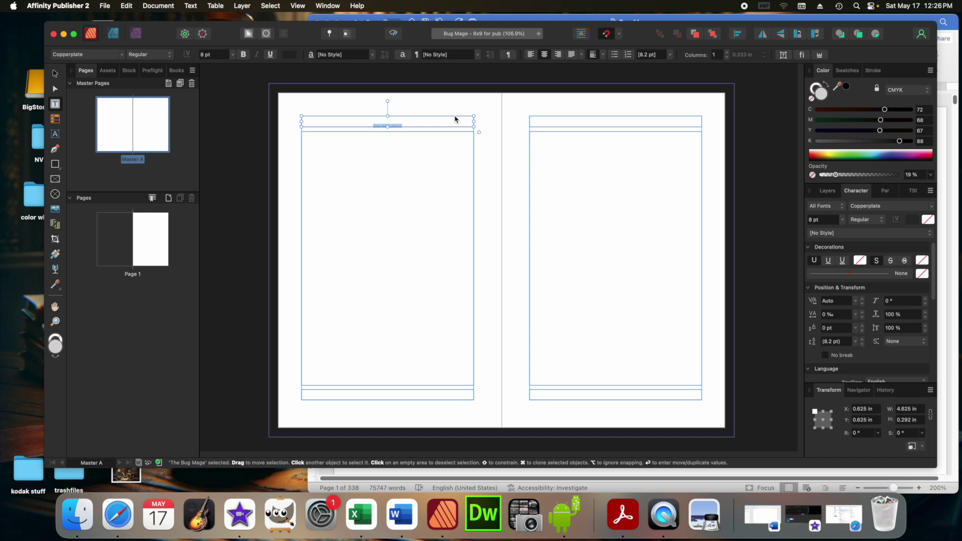
# Set the vertical alignment of the "The Bug Mage" header text to Top Align
pyautogui.click(595, 57)
pyautogui.click(567, 67)
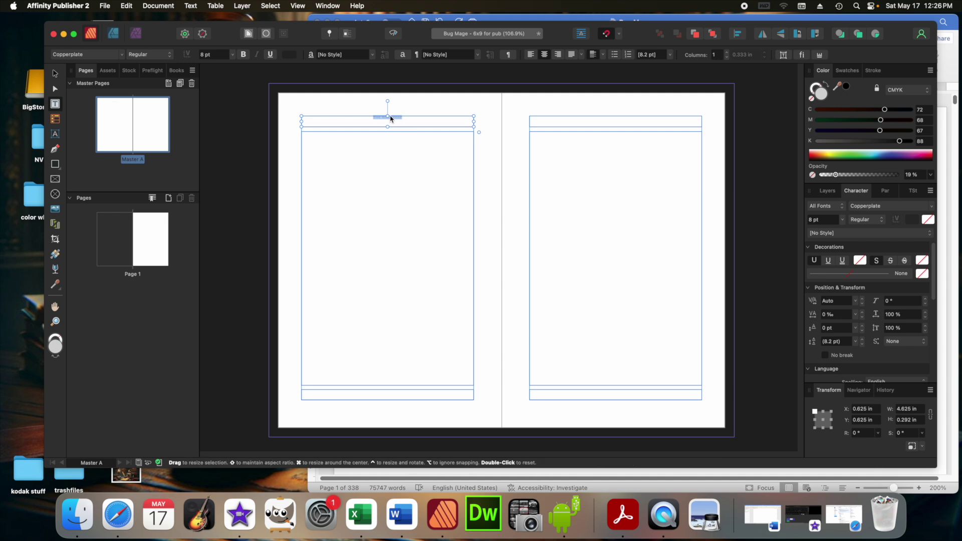
pyautogui.click(415, 131)
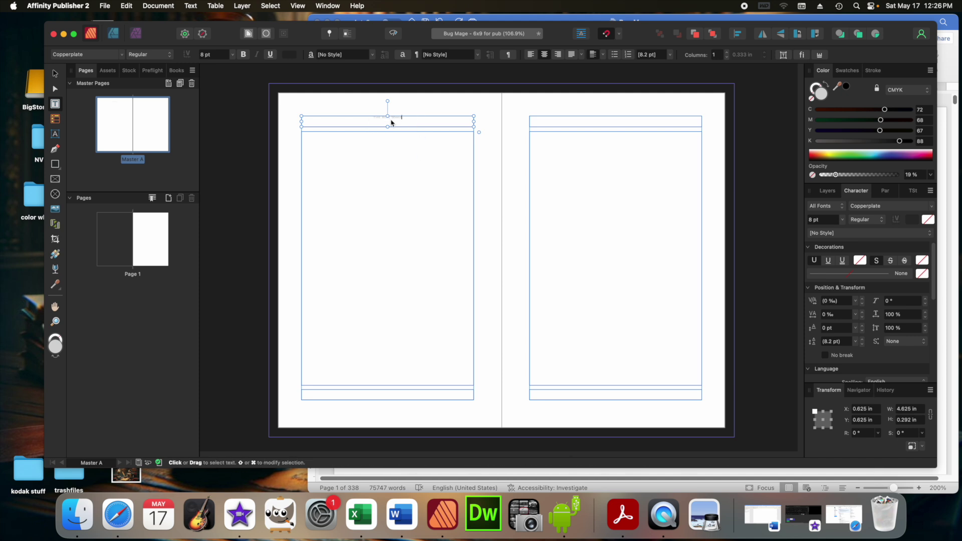
pyautogui.click(405, 120)
pyautogui.moveTo(405, 120); pyautogui.dragTo(351, 113)
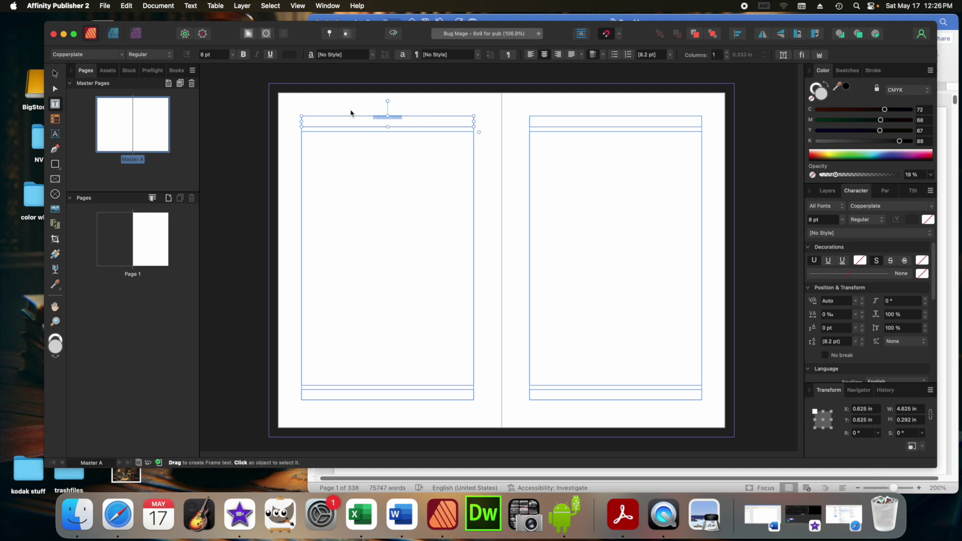
# Shorten the "The Bug Mage" header frame from its lower edge so it closely fits the single line of text
pyautogui.click(382, 121)
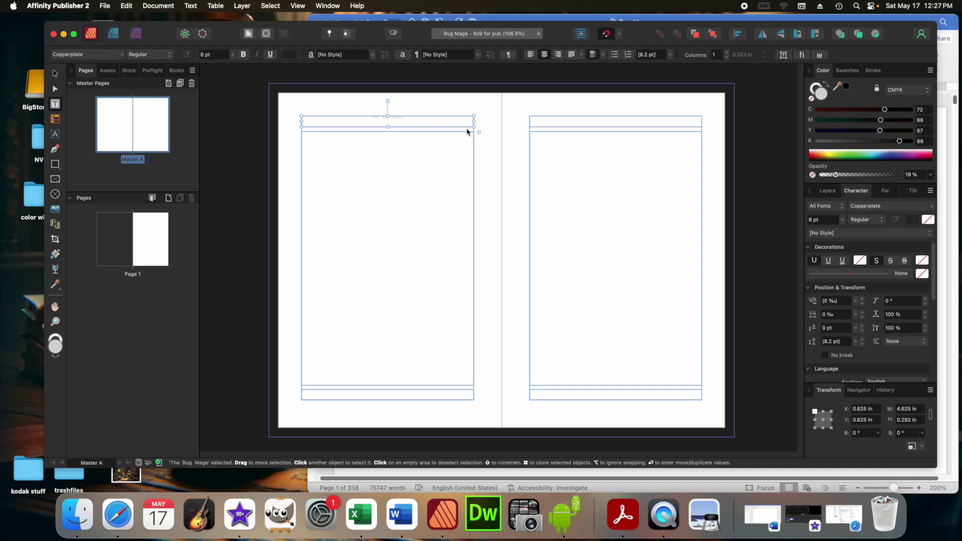
pyautogui.click(389, 127)
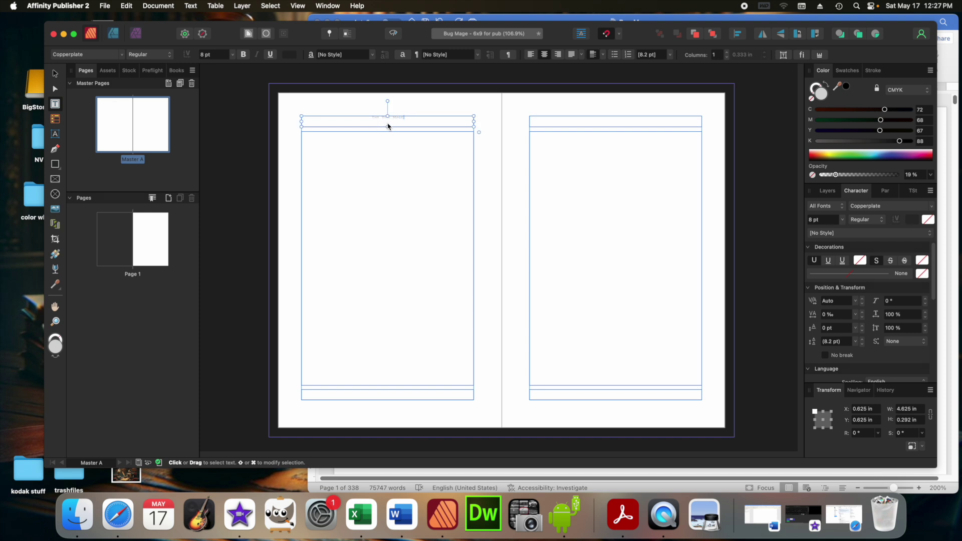
pyautogui.click(388, 124)
pyautogui.click(388, 125)
pyautogui.click(387, 128)
pyautogui.moveTo(473, 127); pyautogui.dragTo(472, 122)
# Extend the left page's body text frame upward to Y 0.917 in, making it about 6.943 in high
pyautogui.click(384, 150)
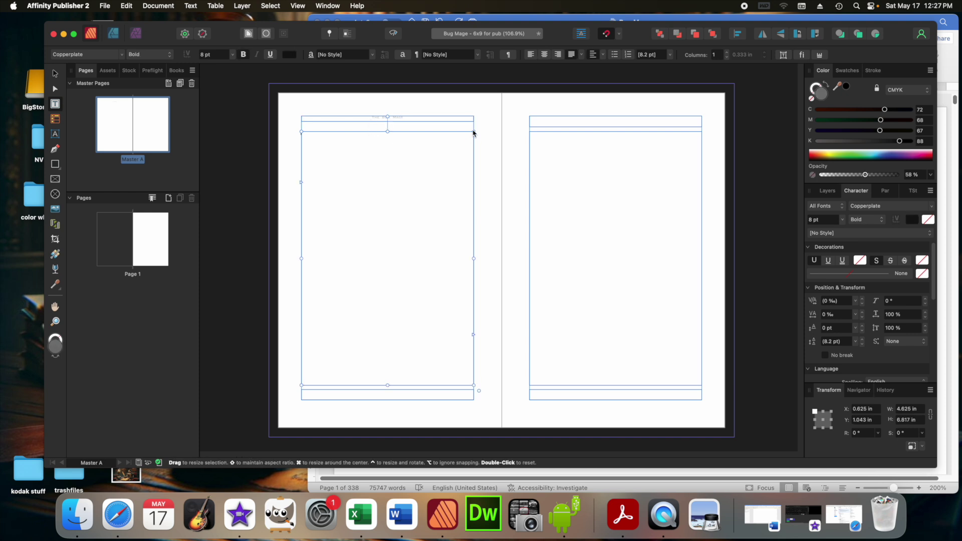
pyautogui.moveTo(474, 134); pyautogui.dragTo(474, 129)
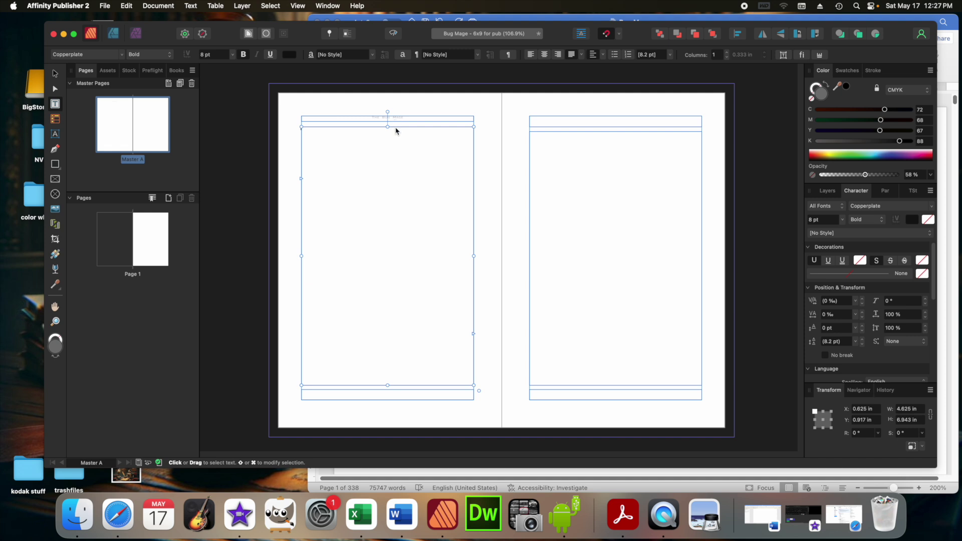
pyautogui.click(393, 132)
# Format the right page's header as Copperplate Regular, centered with Top Align, and enter the author's name
pyautogui.click(629, 124)
pyautogui.click(629, 124)
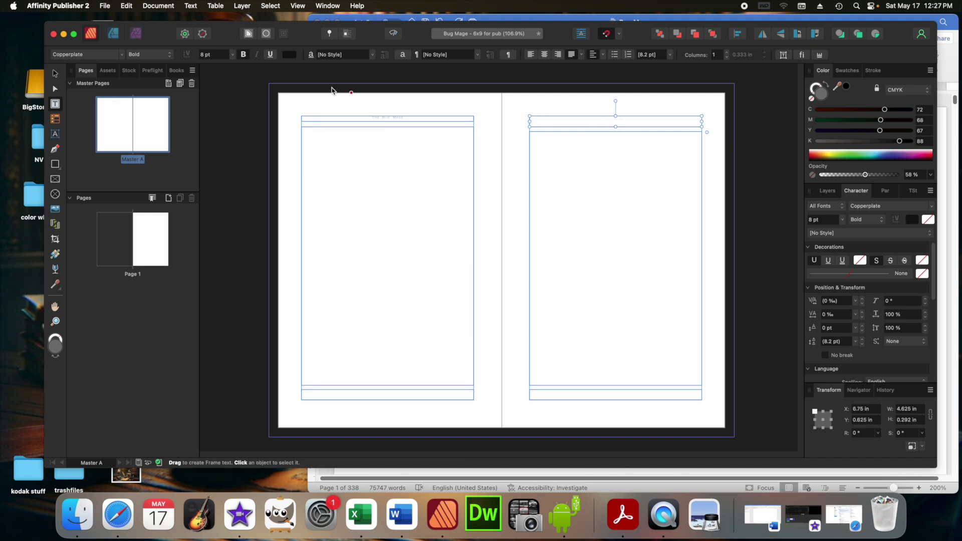
pyautogui.click(170, 57)
pyautogui.click(151, 44)
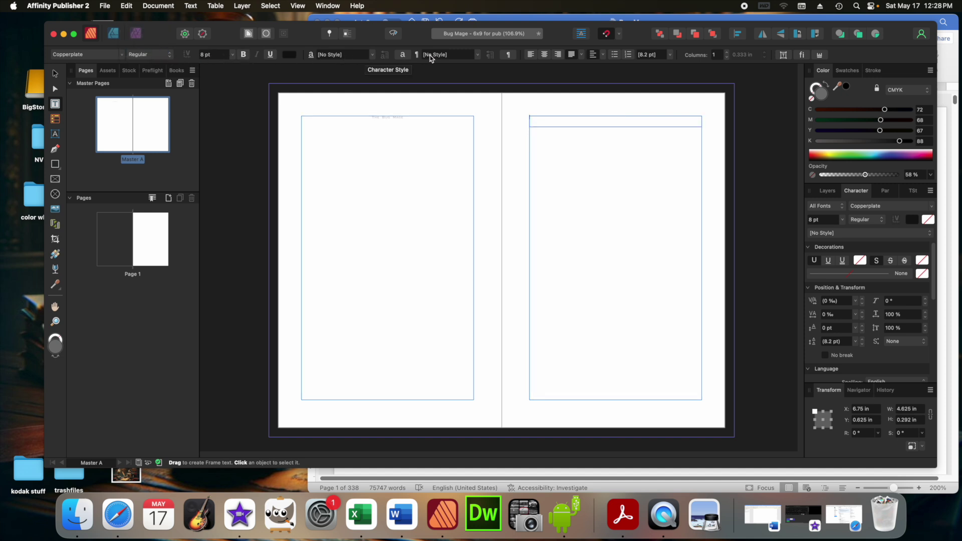
pyautogui.click(544, 55)
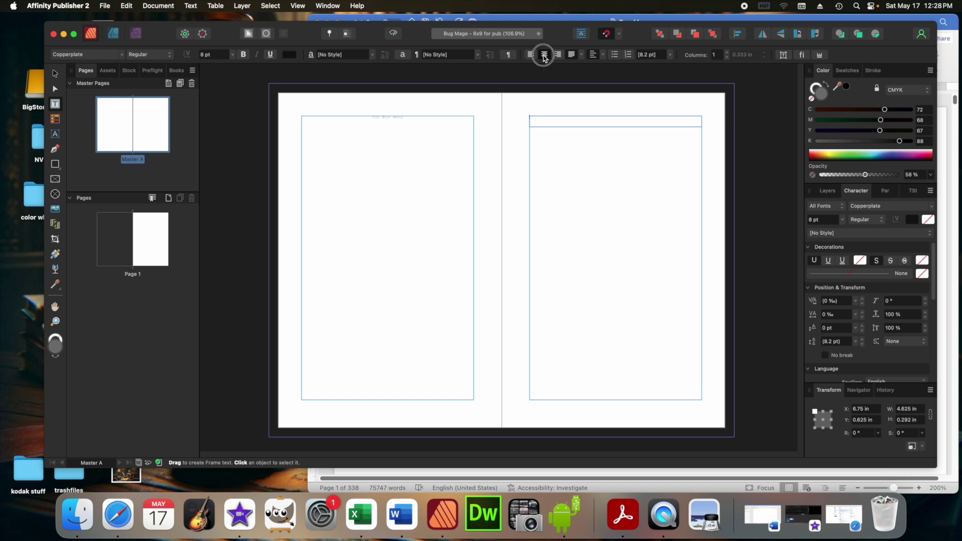
pyautogui.click(604, 56)
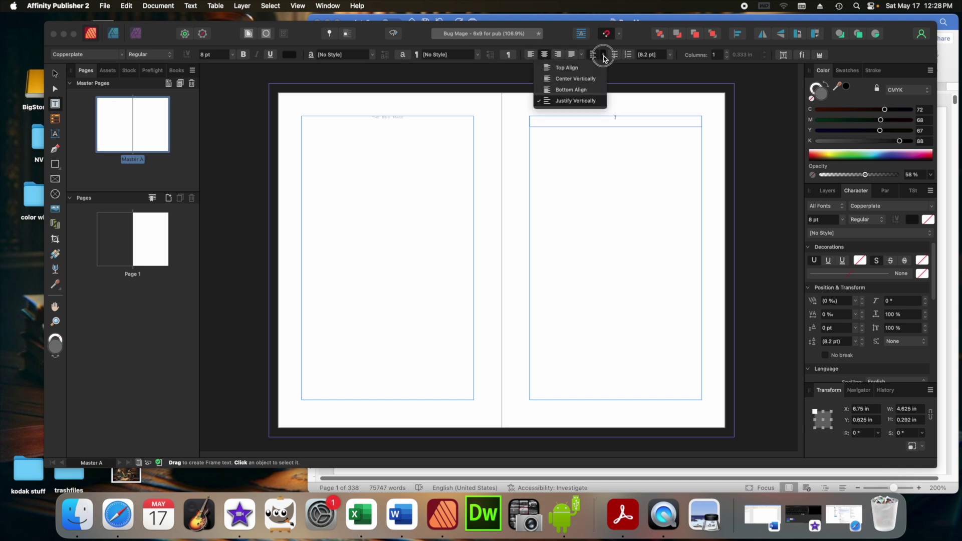
pyautogui.click(576, 67)
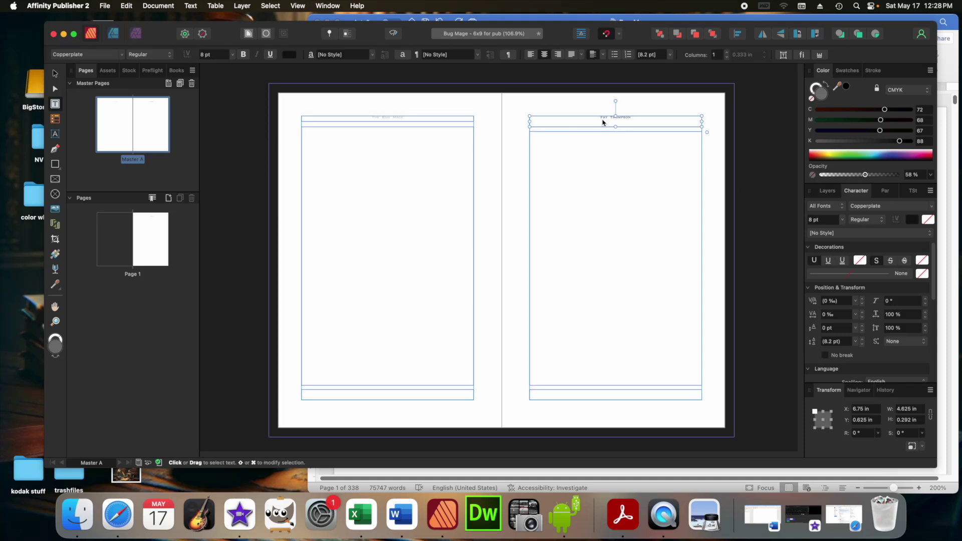
# Select the author-name header text on the right page and check its color opacity
pyautogui.moveTo(597, 117); pyautogui.dragTo(637, 117)
pyautogui.click(291, 55)
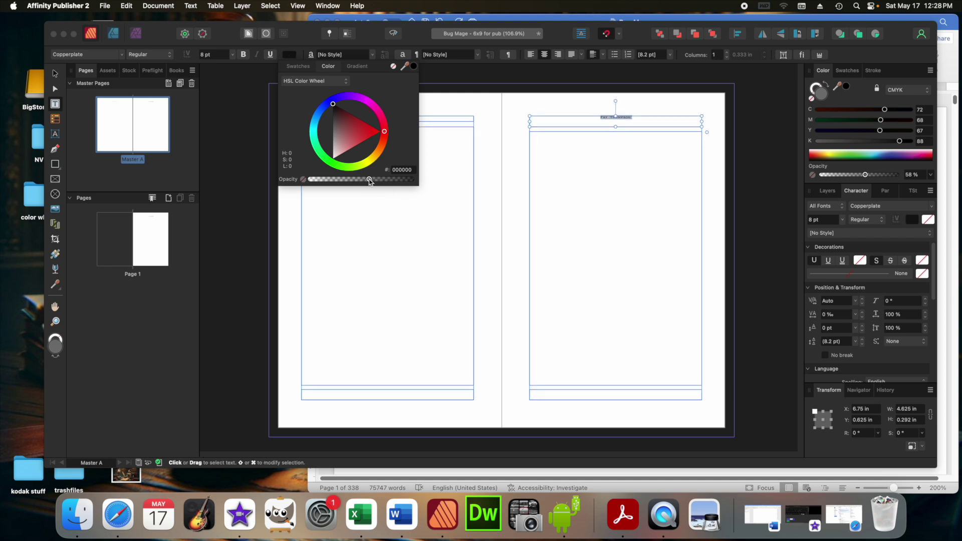
pyautogui.click(650, 154)
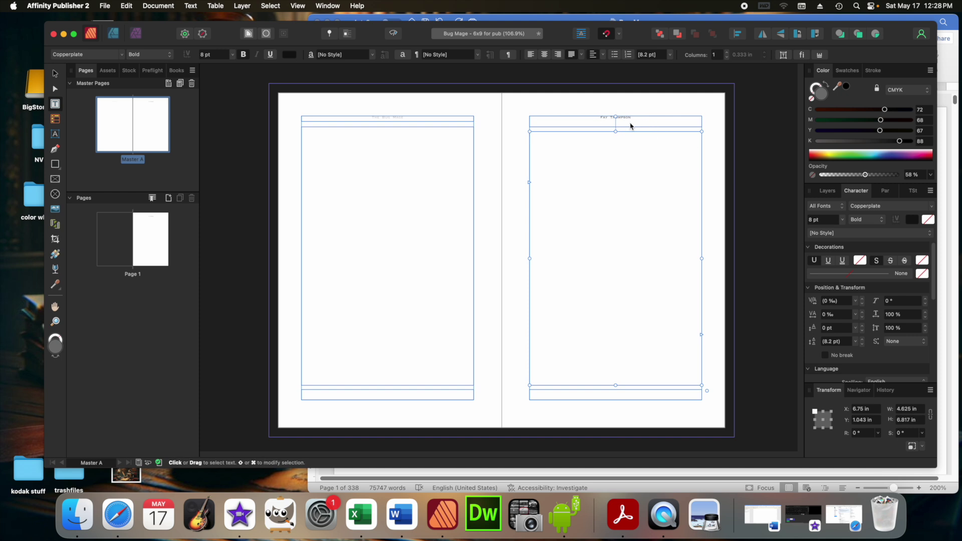
# Shorten the author-name header frame on the right page to about 0.146 in high
pyautogui.click(703, 127)
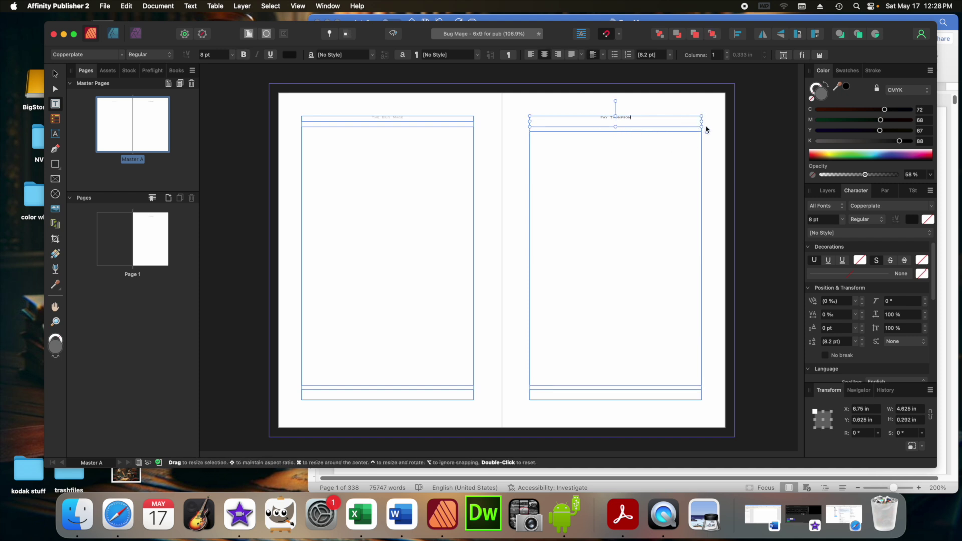
pyautogui.moveTo(703, 129); pyautogui.dragTo(702, 127)
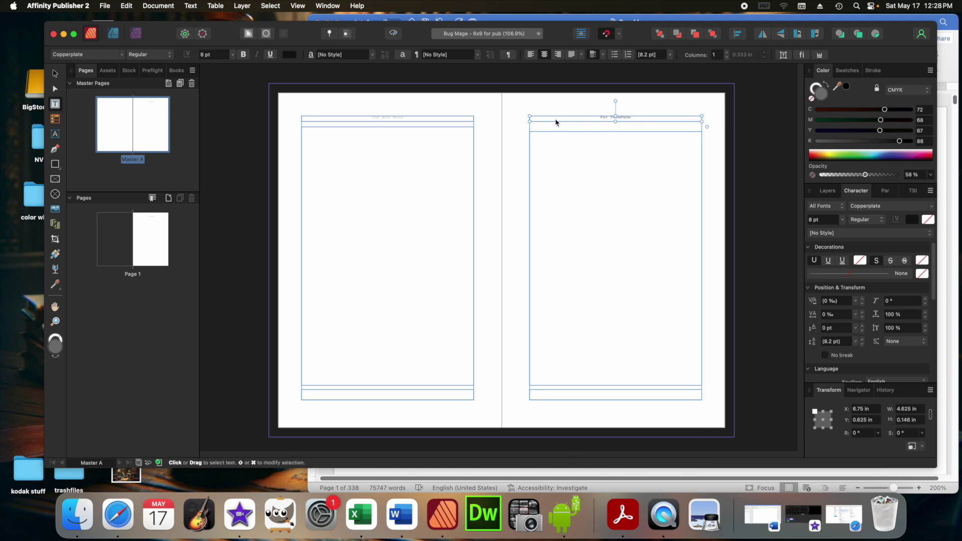
# Recheck the font color and opacity of the author-name header text
pyautogui.moveTo(635, 120); pyautogui.dragTo(575, 103)
pyautogui.doubleClick(631, 115)
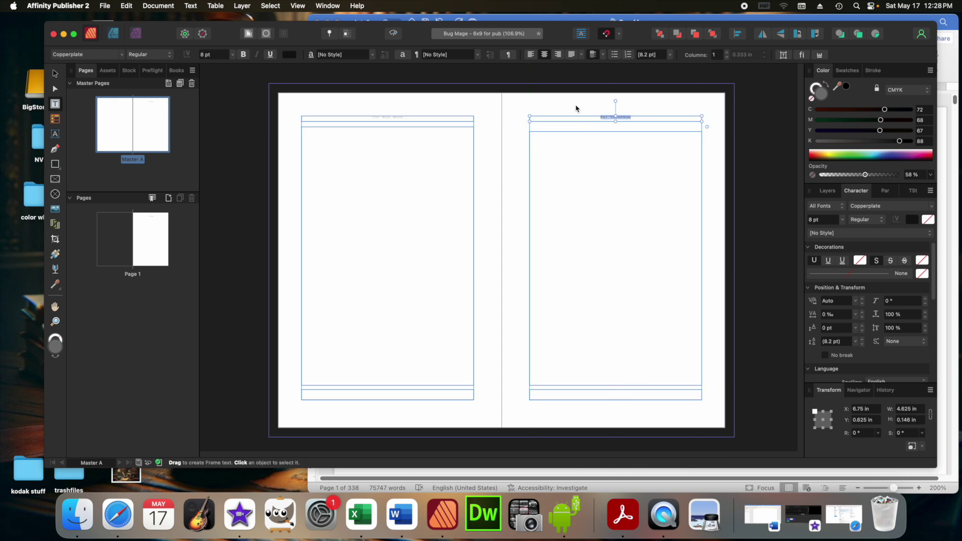
pyautogui.click(289, 55)
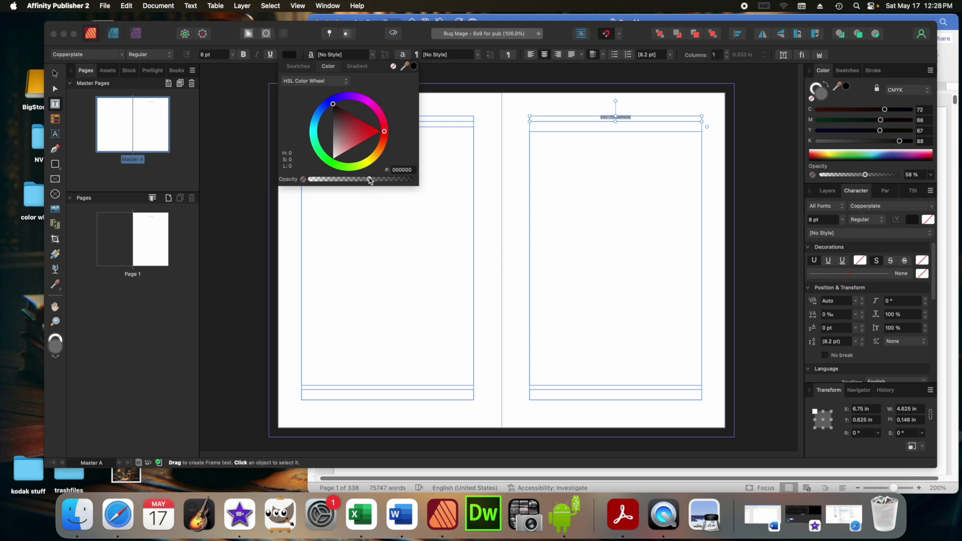
# Extend the right page's body text frame upward to Y 0.917 in, making it about 6.943 in high
pyautogui.click(636, 194)
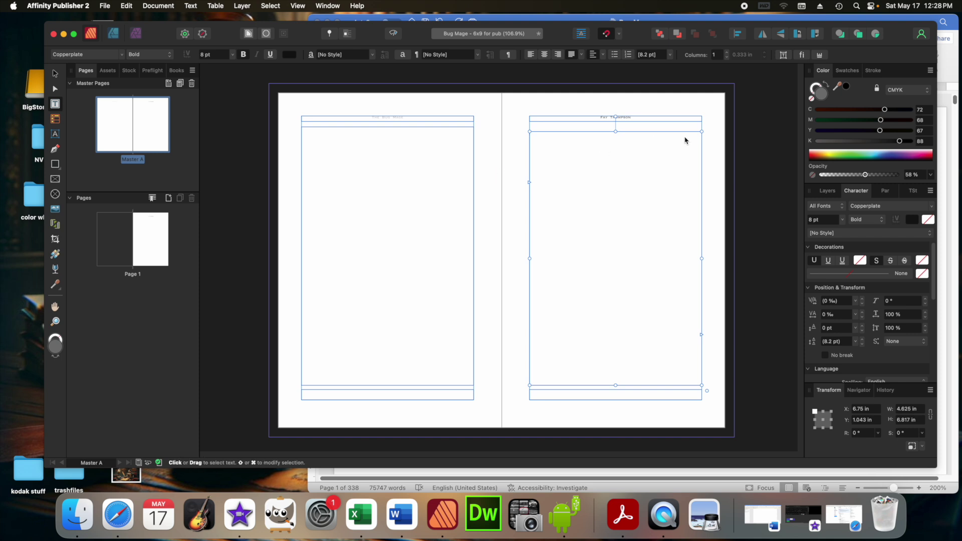
pyautogui.moveTo(703, 134); pyautogui.dragTo(702, 127)
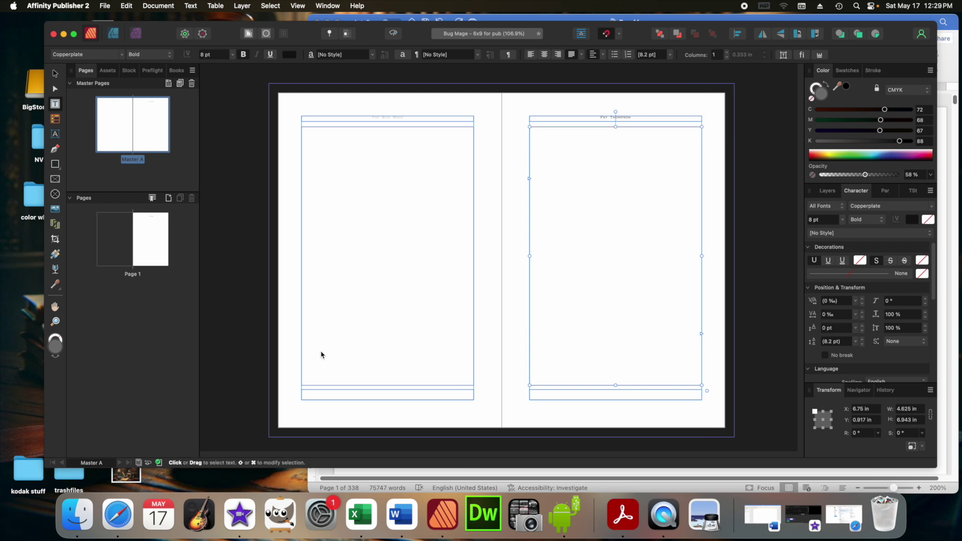
# Format the left page's footer frame for Copperplate Regular text, centered horizontally with Bottom Align
pyautogui.click(387, 398)
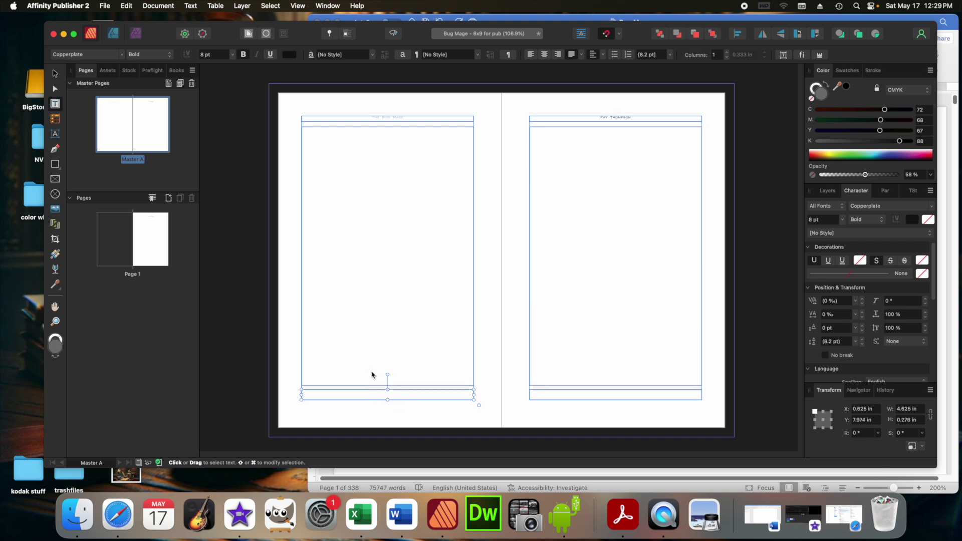
pyautogui.click(171, 56)
pyautogui.click(150, 42)
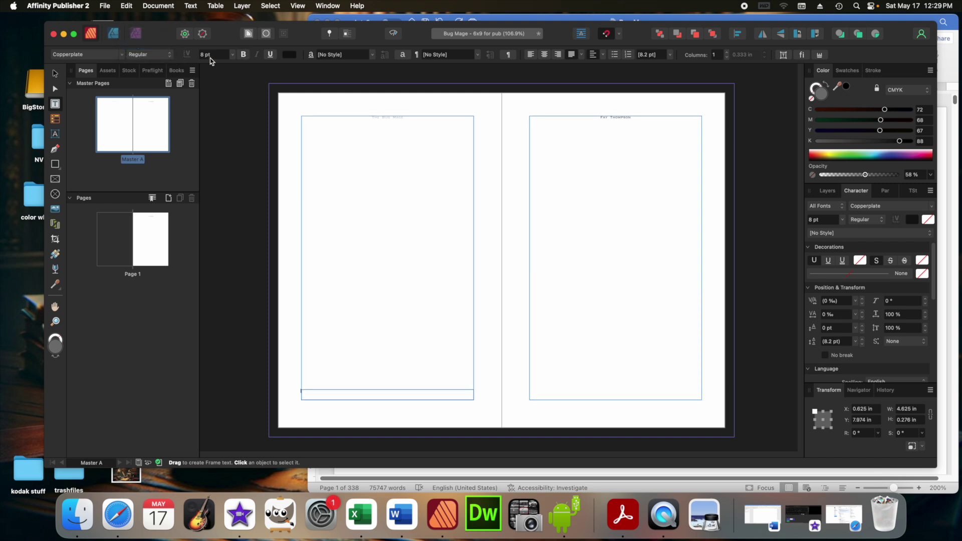
pyautogui.click(289, 55)
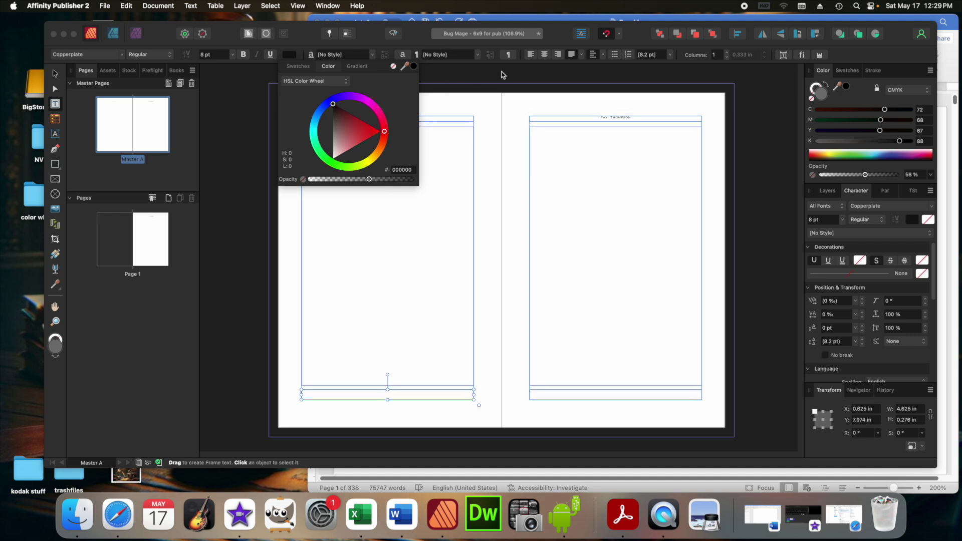
pyautogui.click(545, 54)
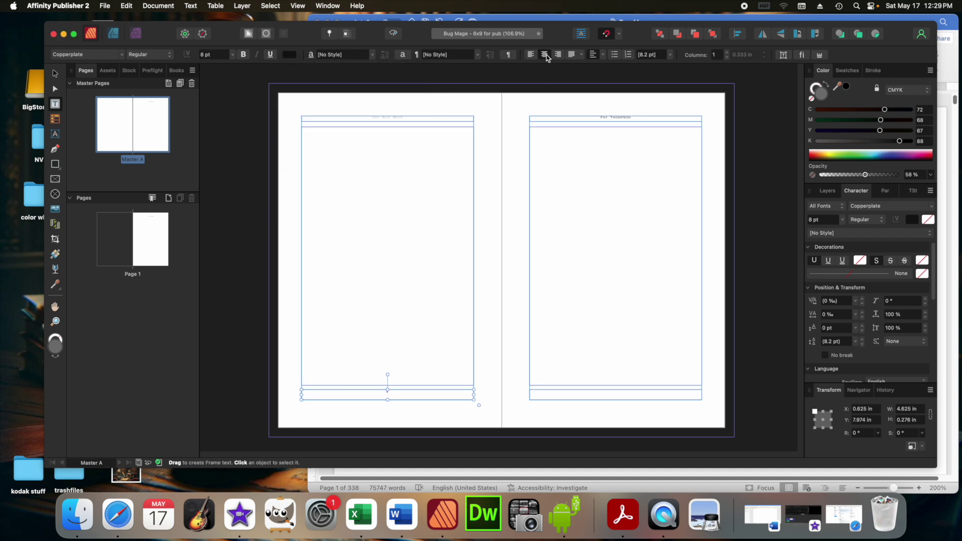
pyautogui.click(602, 56)
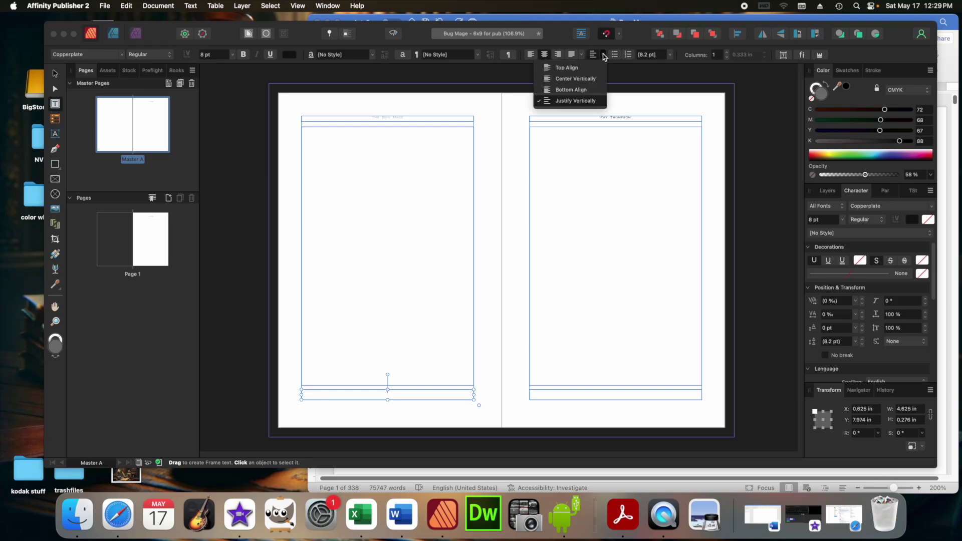
pyautogui.click(586, 90)
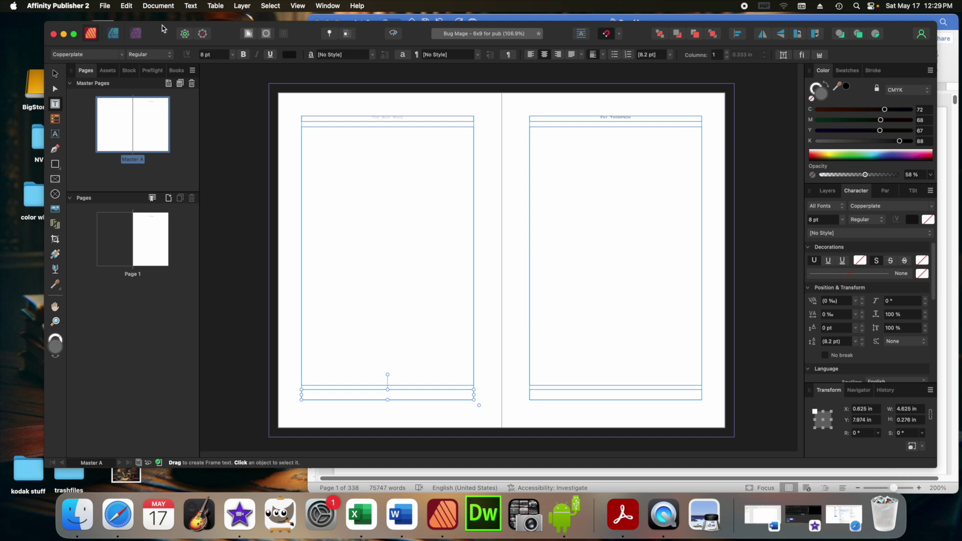
# Insert an automatic Page Number field in the left page's footer frame
pyautogui.click(106, 7)
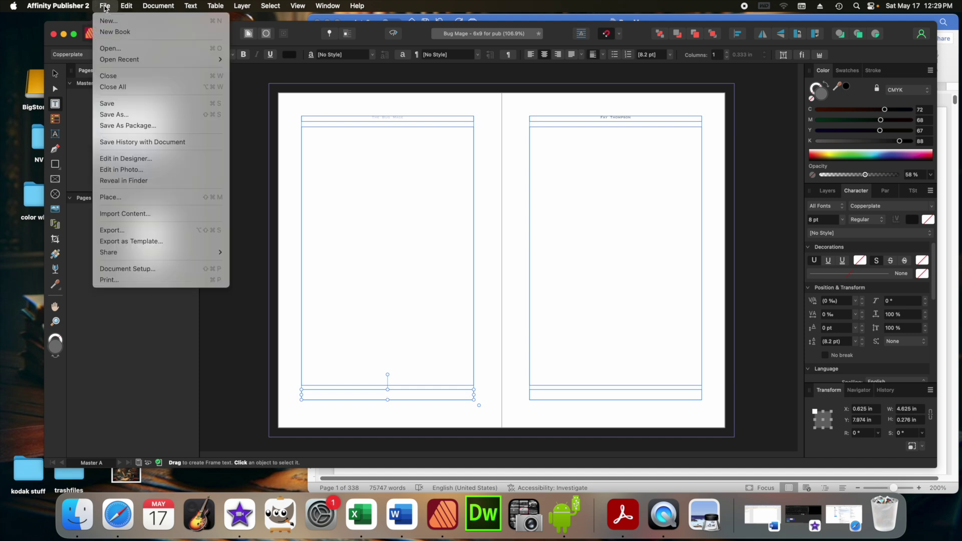
pyautogui.moveTo(128, 8)
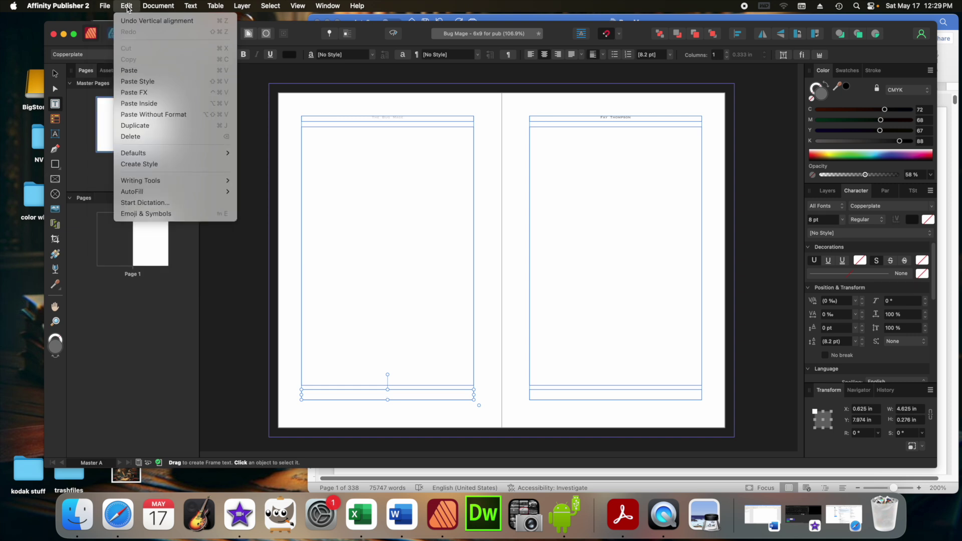
pyautogui.moveTo(161, 8)
pyautogui.moveTo(195, 6)
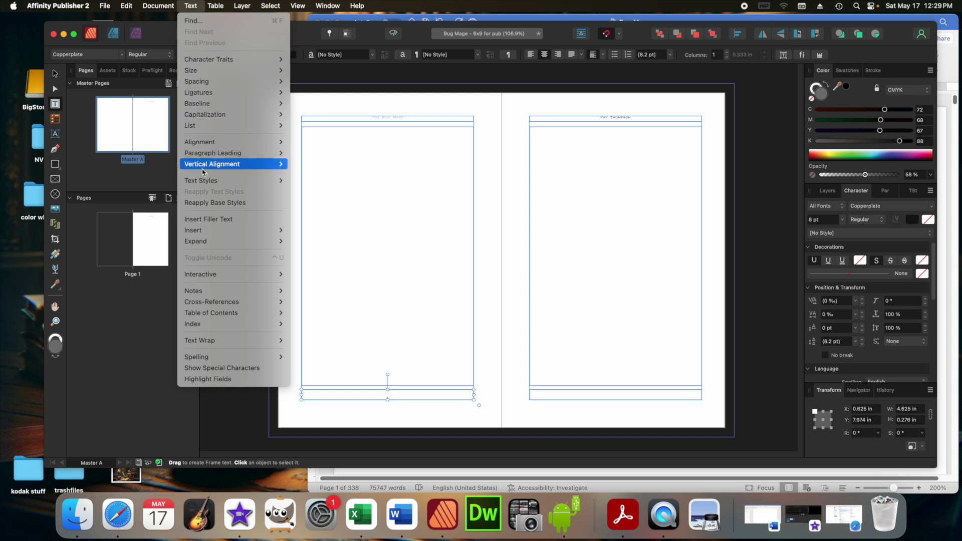
pyautogui.moveTo(221, 235)
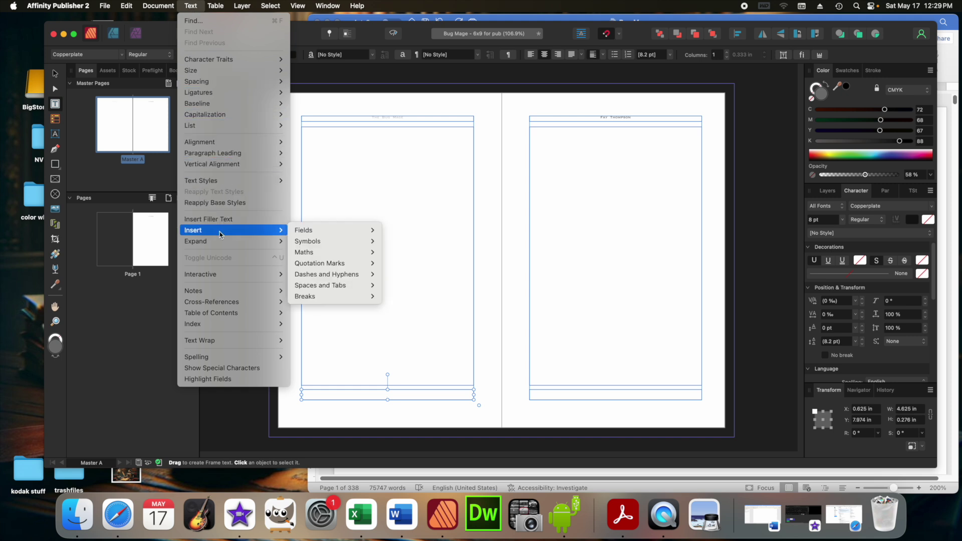
pyautogui.moveTo(311, 236)
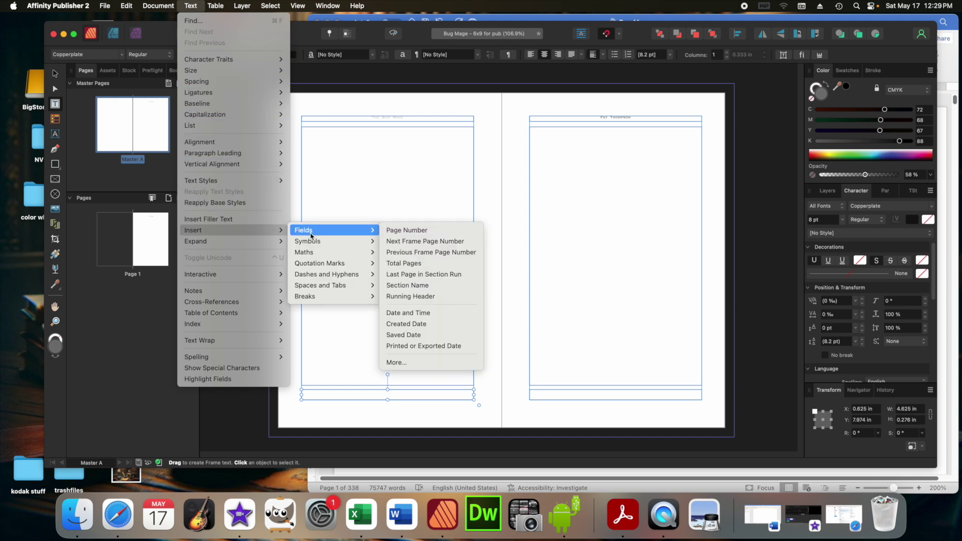
pyautogui.click(415, 231)
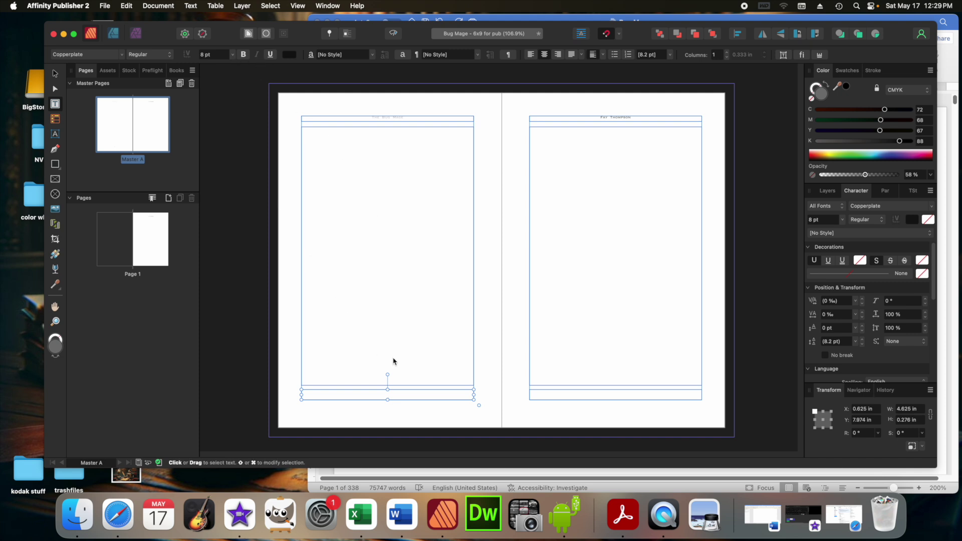
# Select the page number in the left footer and check its color opacity
pyautogui.click(396, 398)
pyautogui.click(290, 55)
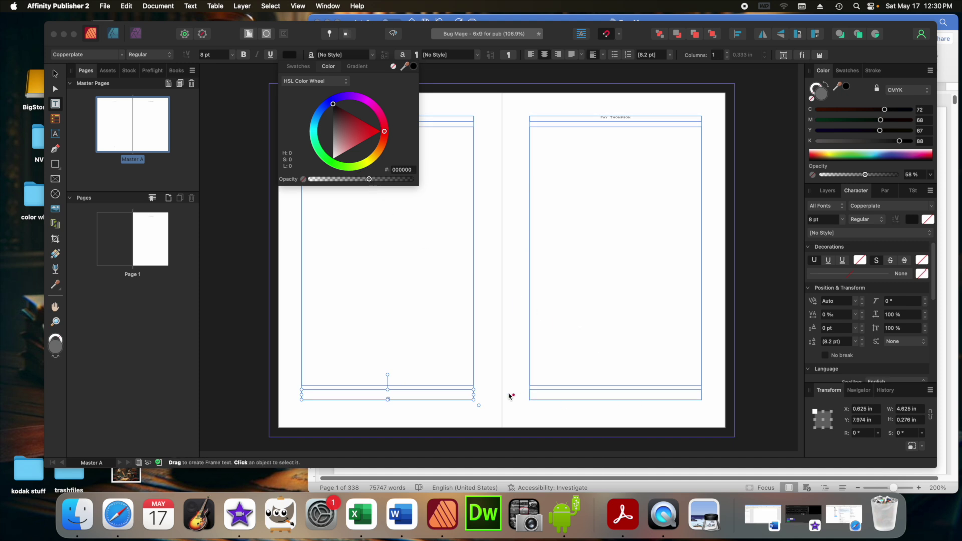
pyautogui.click(472, 394)
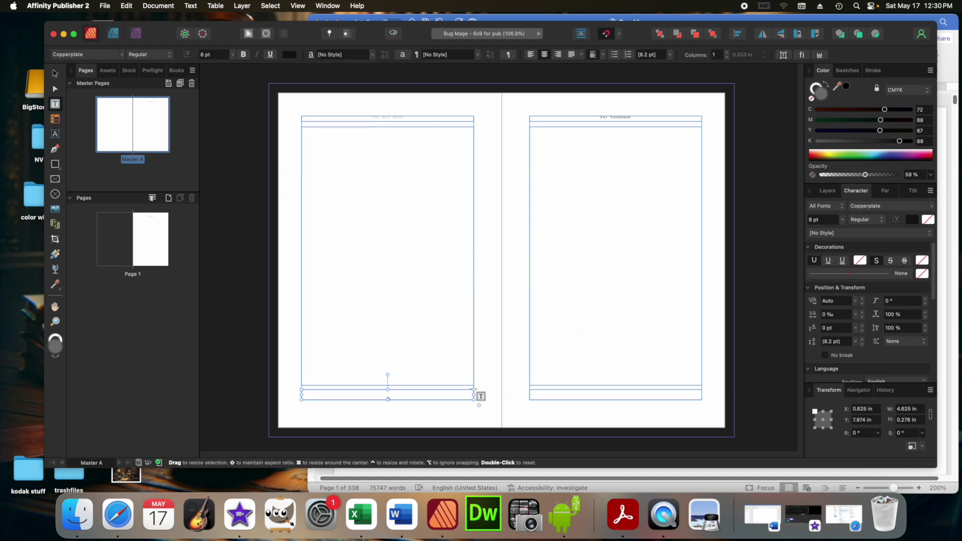
# Lower the top edge of the left footer frame so it is about 0.138 in high
pyautogui.click(474, 390)
pyautogui.moveTo(473, 390); pyautogui.dragTo(474, 396)
pyautogui.click(474, 385)
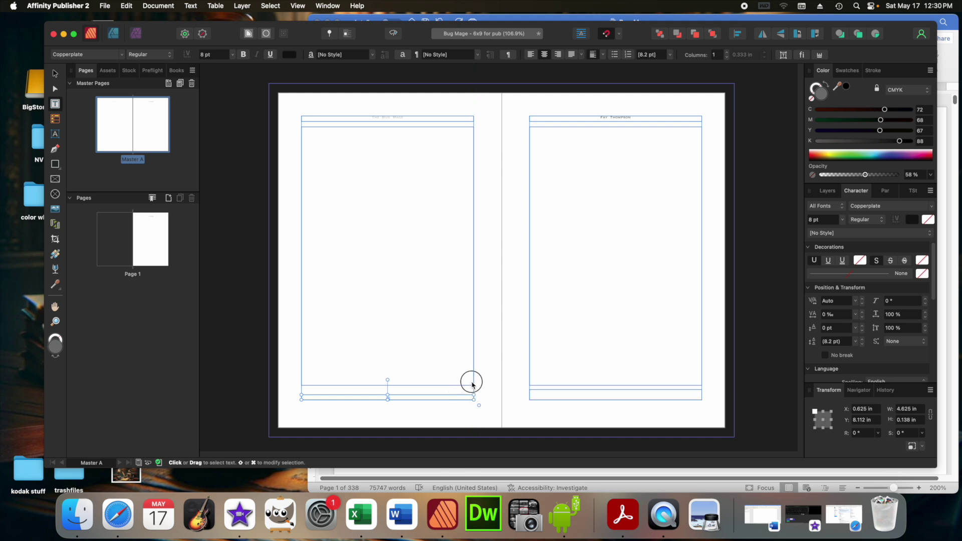
# Extend the bottom edge of the left page's body frame so it is about 7.057 in high
pyautogui.moveTo(474, 387); pyautogui.dragTo(475, 390)
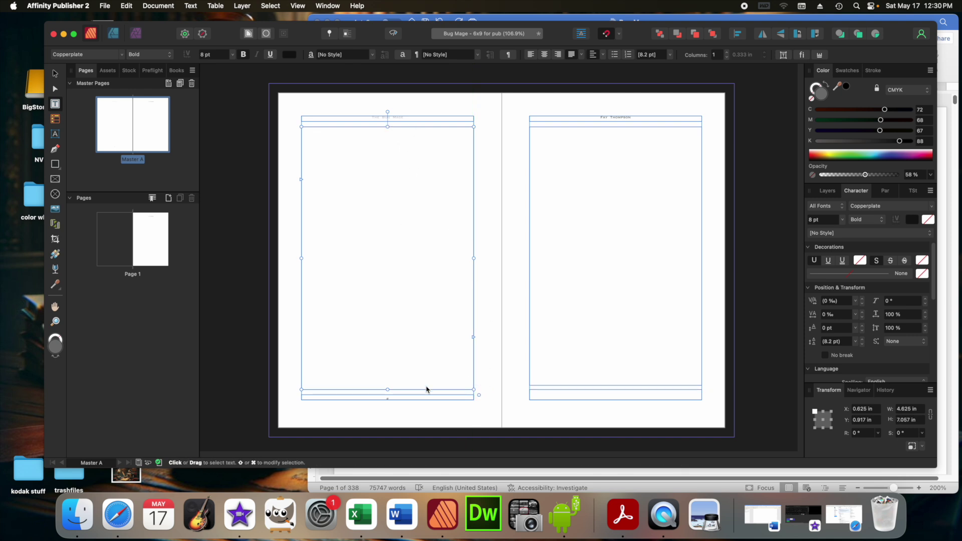
# Format the right page's footer frame for Copperplate Regular text and try to apply Bottom Align
pyautogui.click(613, 399)
pyautogui.click(170, 55)
pyautogui.click(141, 46)
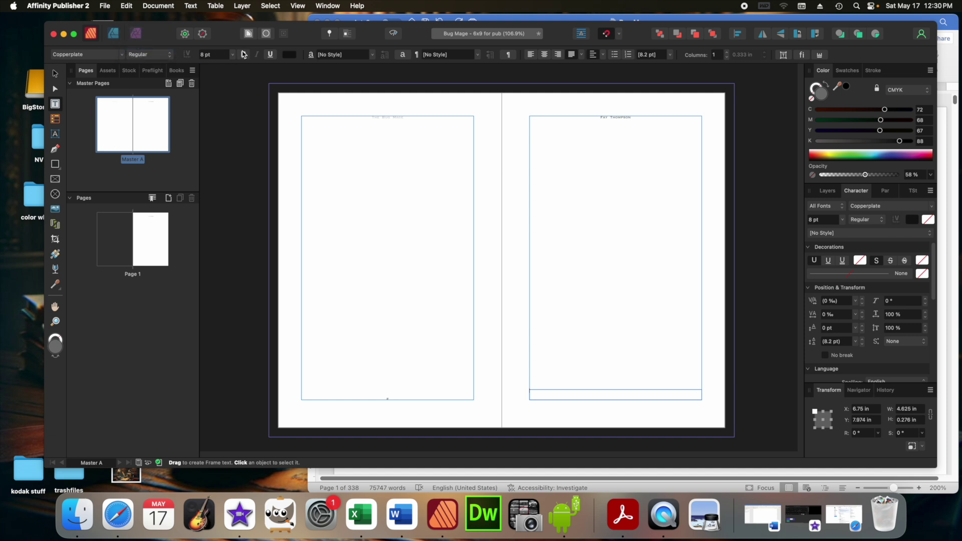
pyautogui.click(289, 55)
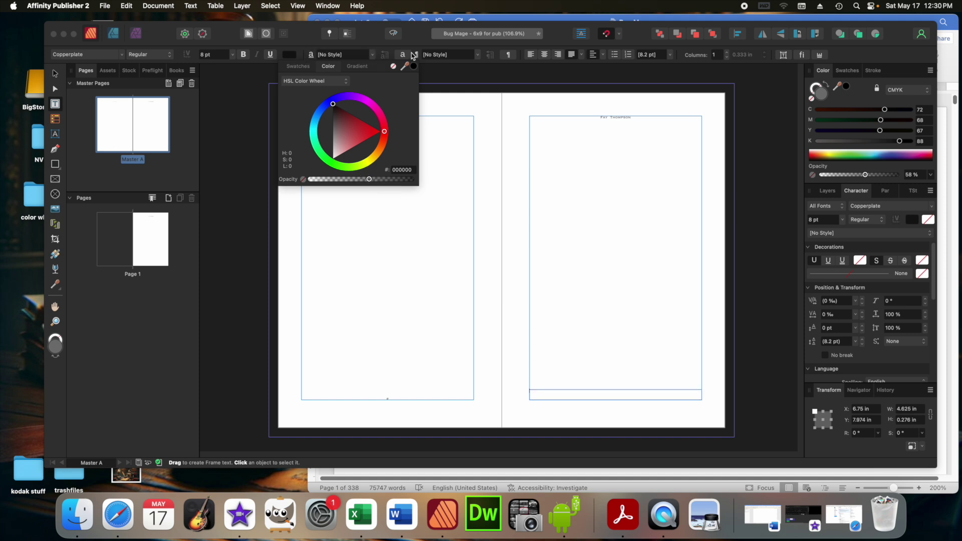
pyautogui.click(489, 73)
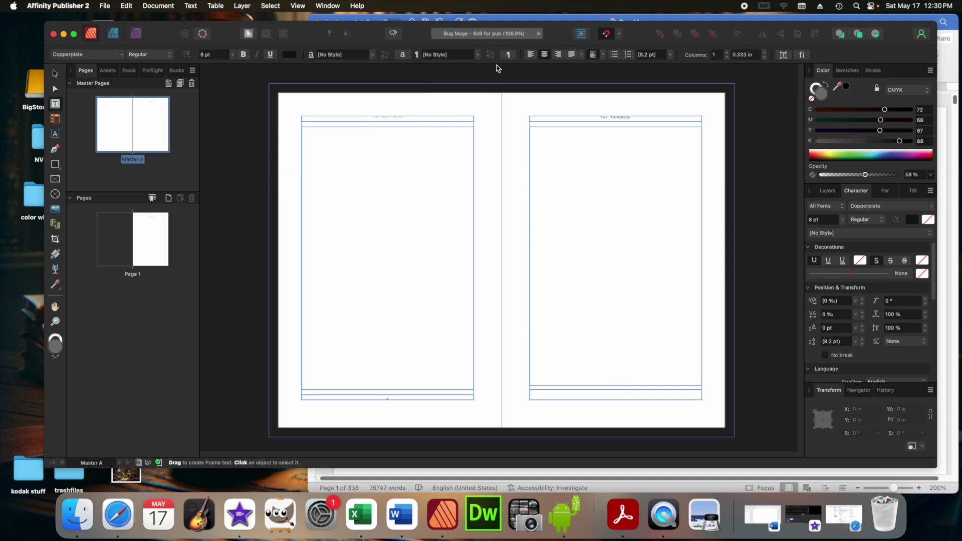
pyautogui.click(604, 55)
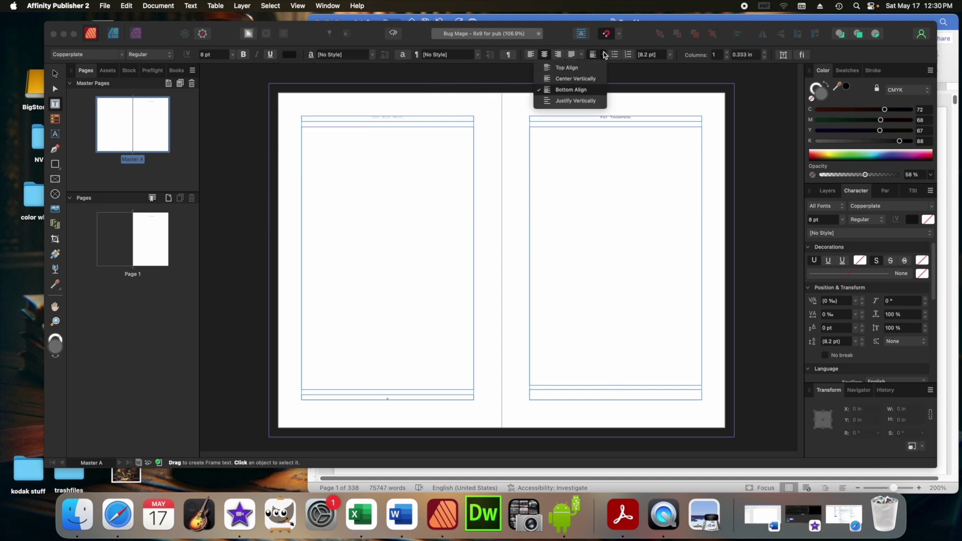
pyautogui.click(595, 92)
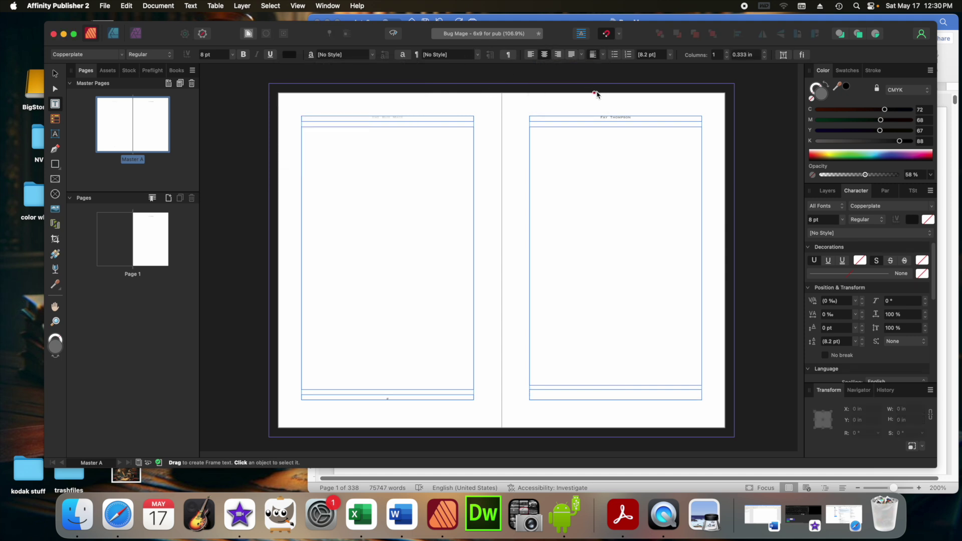
# Insert an automatic Page Number field in the right page's footer frame
pyautogui.click(618, 398)
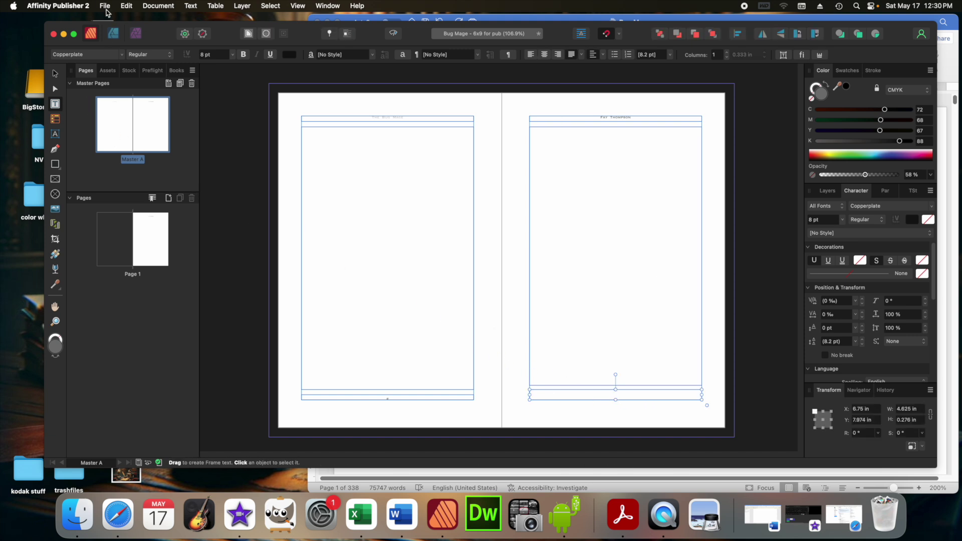
pyautogui.click(126, 6)
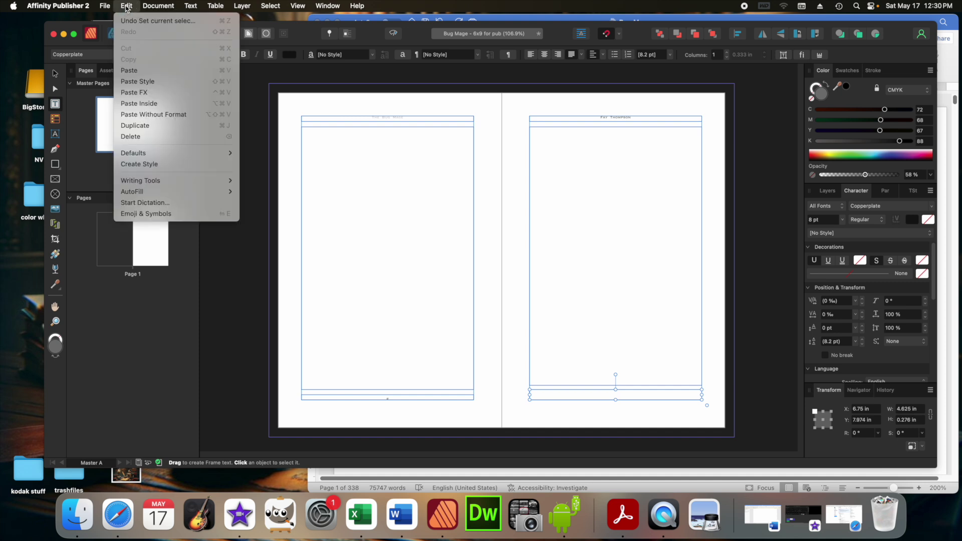
pyautogui.moveTo(152, 7)
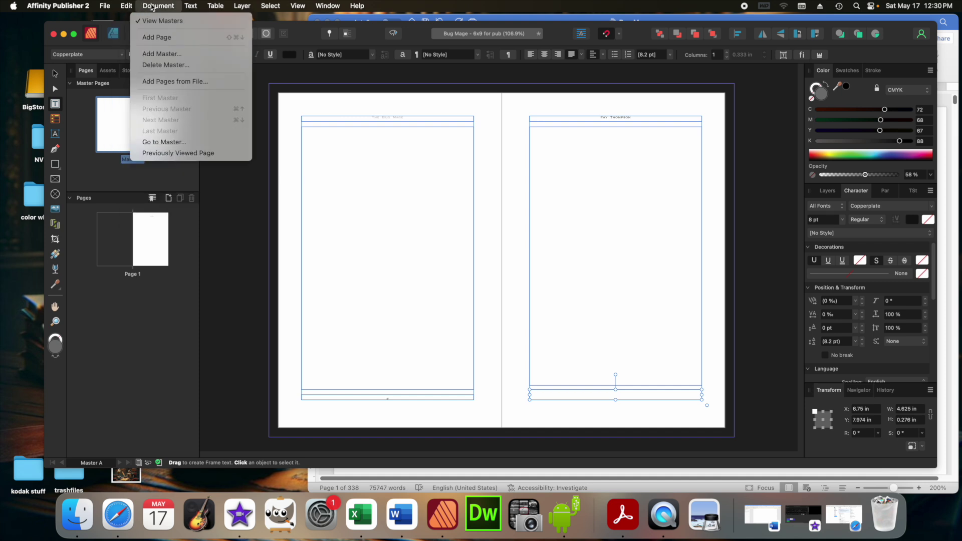
pyautogui.moveTo(111, 6)
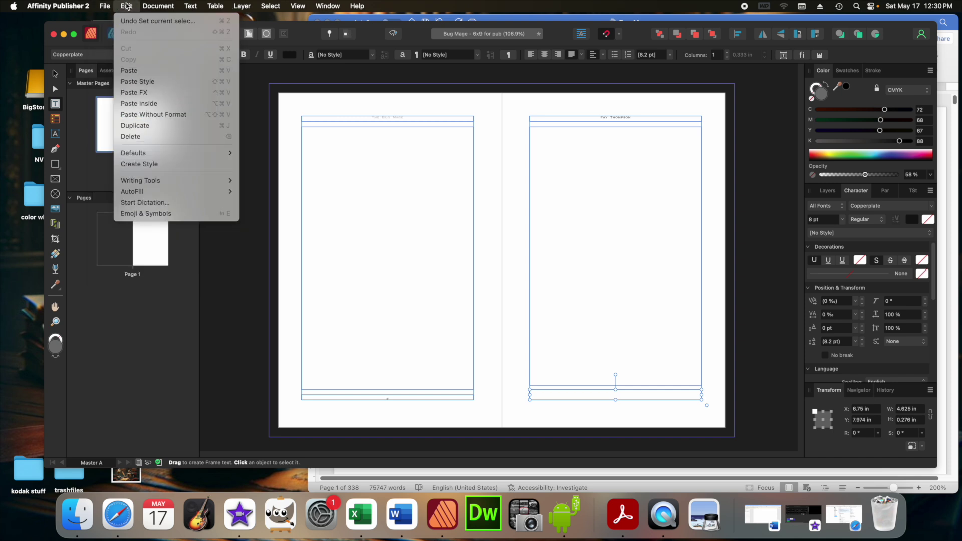
pyautogui.moveTo(185, 6)
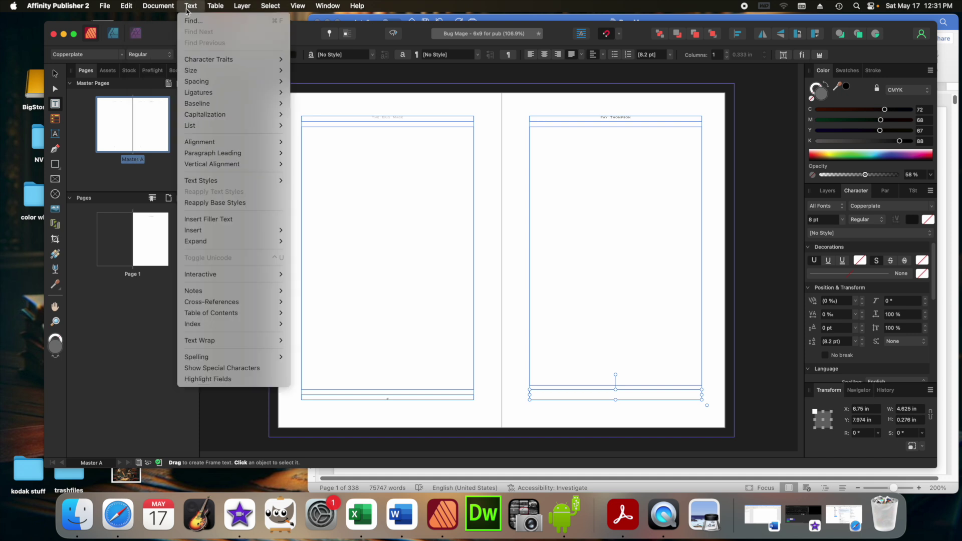
pyautogui.moveTo(219, 230)
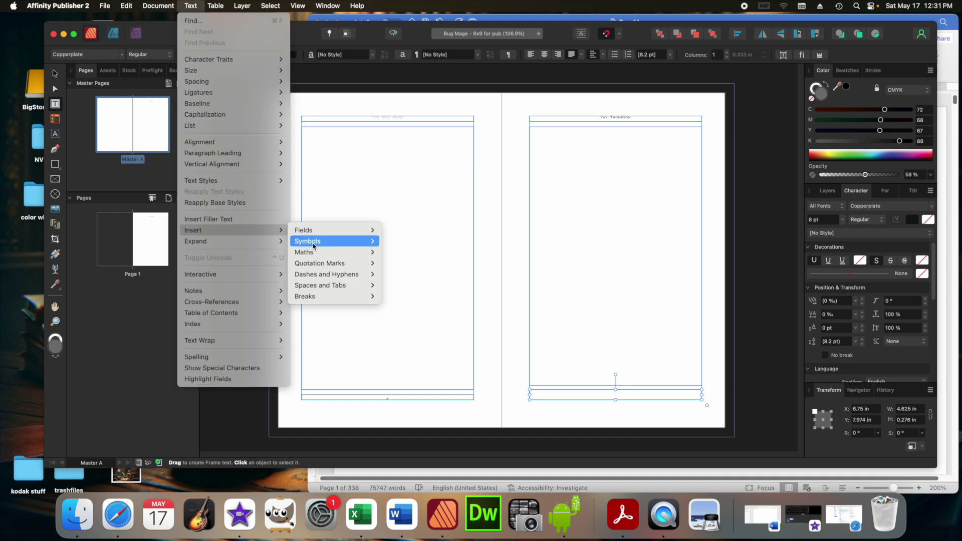
pyautogui.moveTo(312, 232)
pyautogui.click(406, 231)
# Center the page number horizontally in the right footer frame with Bottom Align and check its color opacity
pyautogui.click(617, 397)
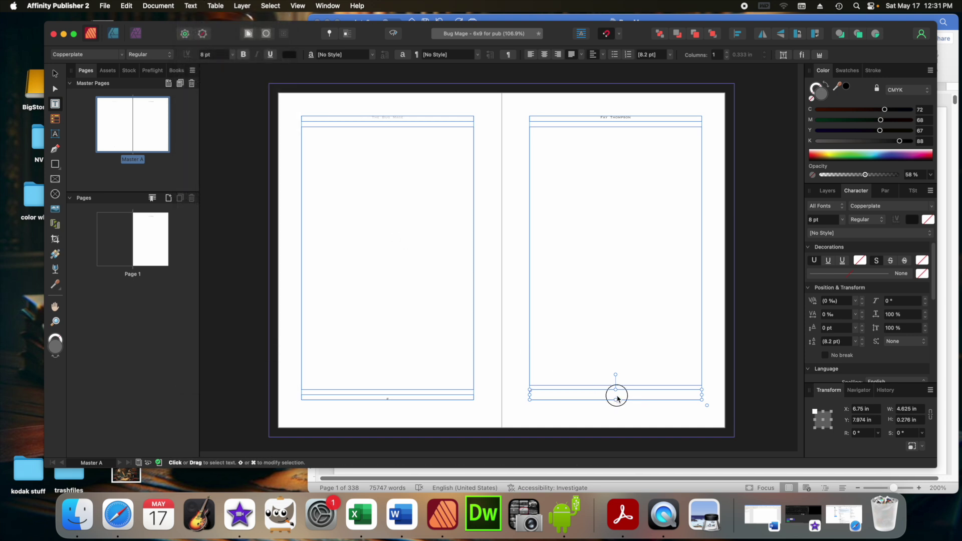
pyautogui.click(528, 391)
pyautogui.click(545, 57)
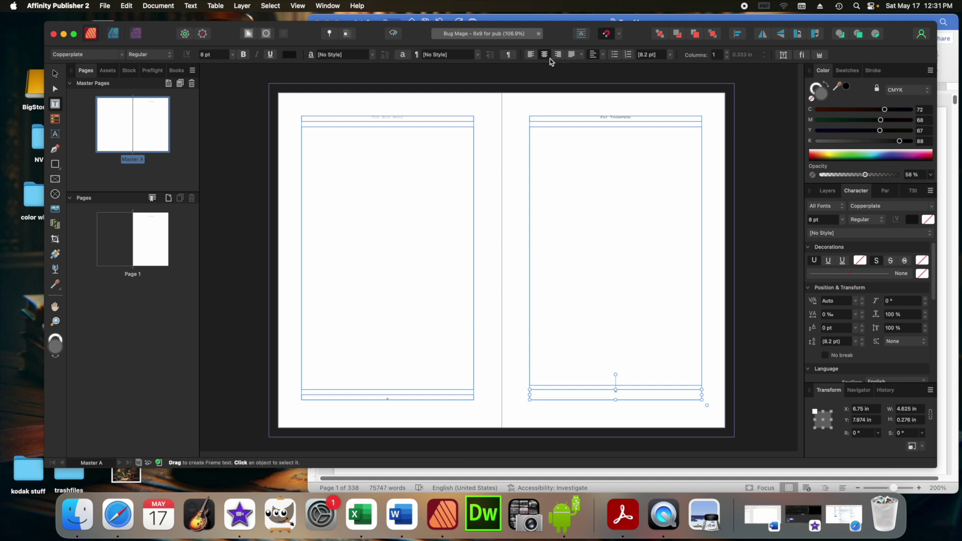
pyautogui.click(602, 58)
pyautogui.click(594, 88)
pyautogui.click(290, 54)
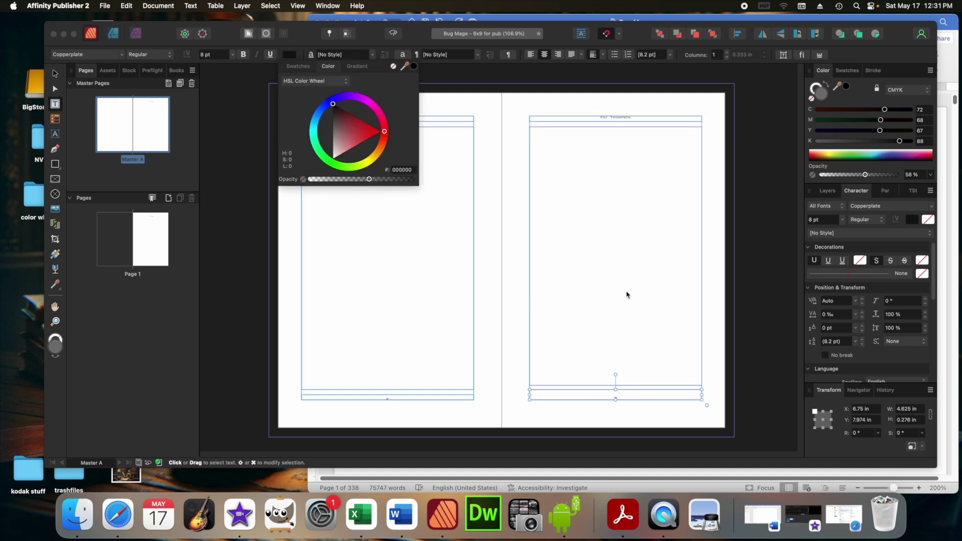
# Lower the right footer frame's top edge to match the left footer and extend the right body frame to about 7.057 in high
pyautogui.click(650, 330)
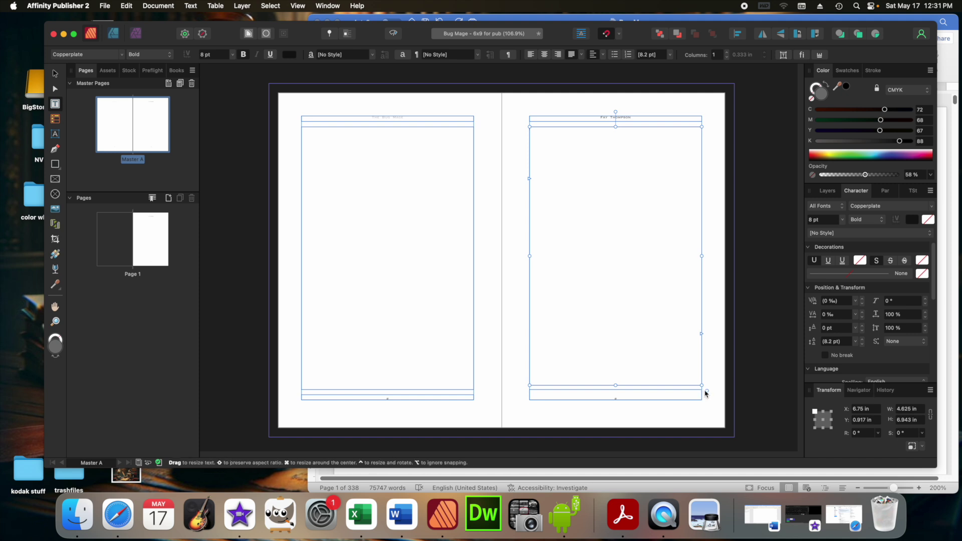
pyautogui.moveTo(707, 390); pyautogui.dragTo(705, 385)
pyautogui.click(703, 394)
pyautogui.moveTo(702, 392); pyautogui.dragTo(704, 396)
pyautogui.click(700, 384)
pyautogui.moveTo(701, 384); pyautogui.dragTo(704, 389)
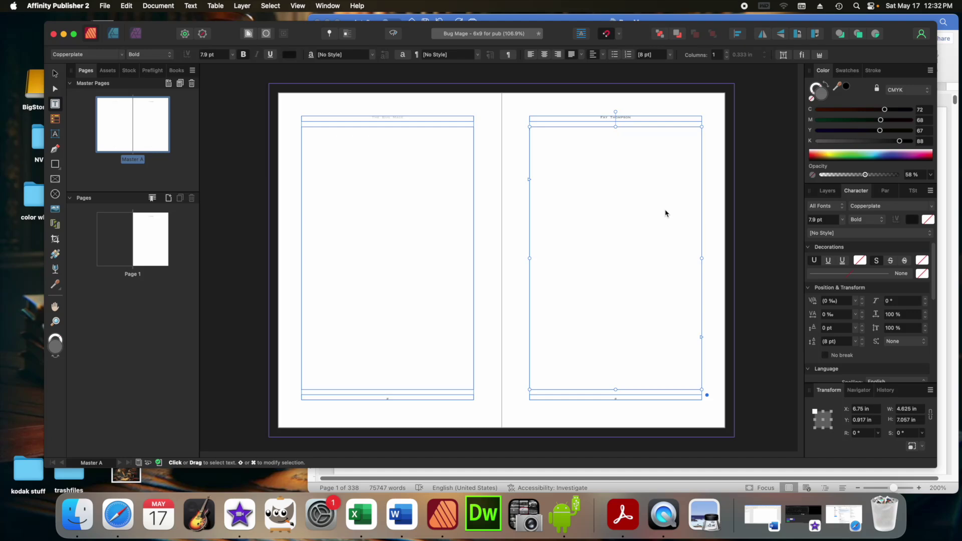
# Set the left page's body frame text to Palatino Regular at 11 pt
pyautogui.click(393, 225)
pyautogui.click(393, 224)
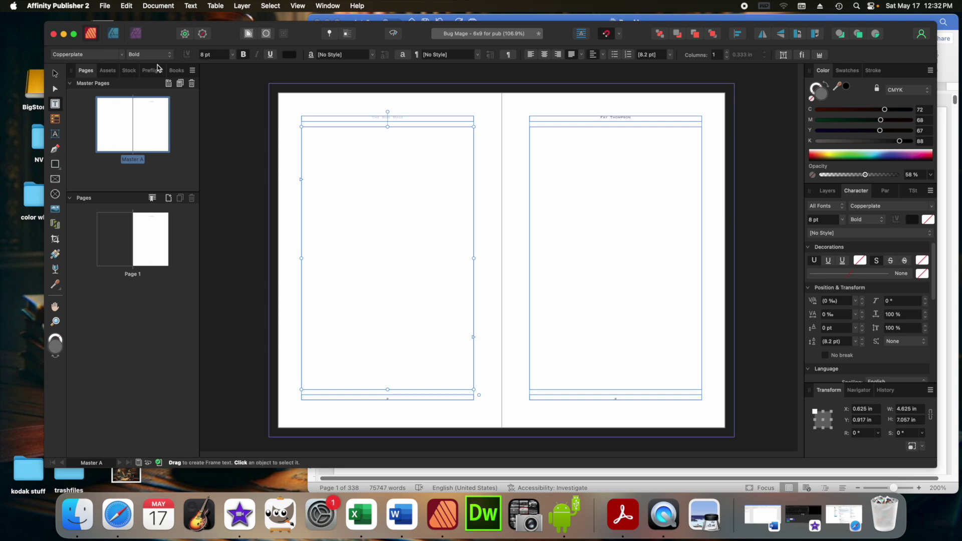
pyautogui.click(122, 56)
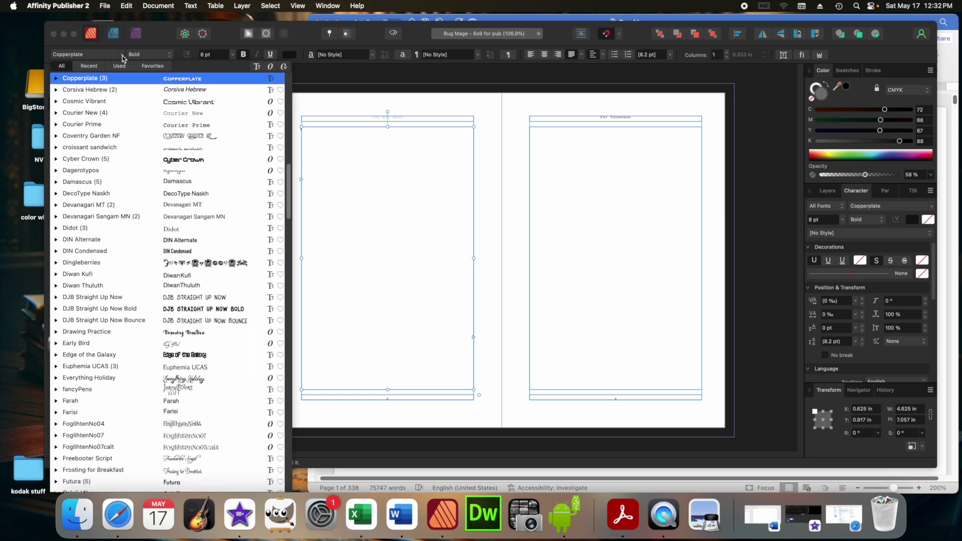
pyautogui.scroll(-10, 194, 350)
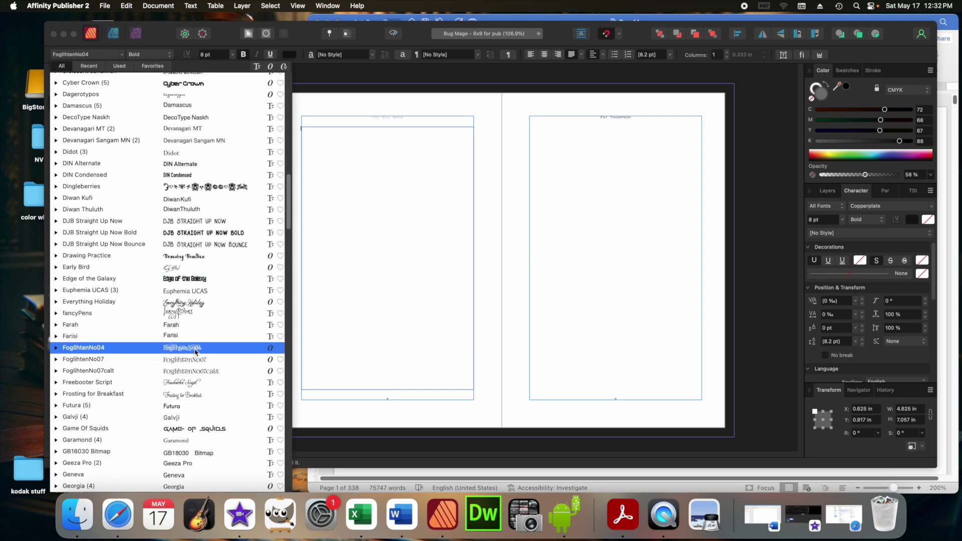
pyautogui.scroll(-20, 194, 351)
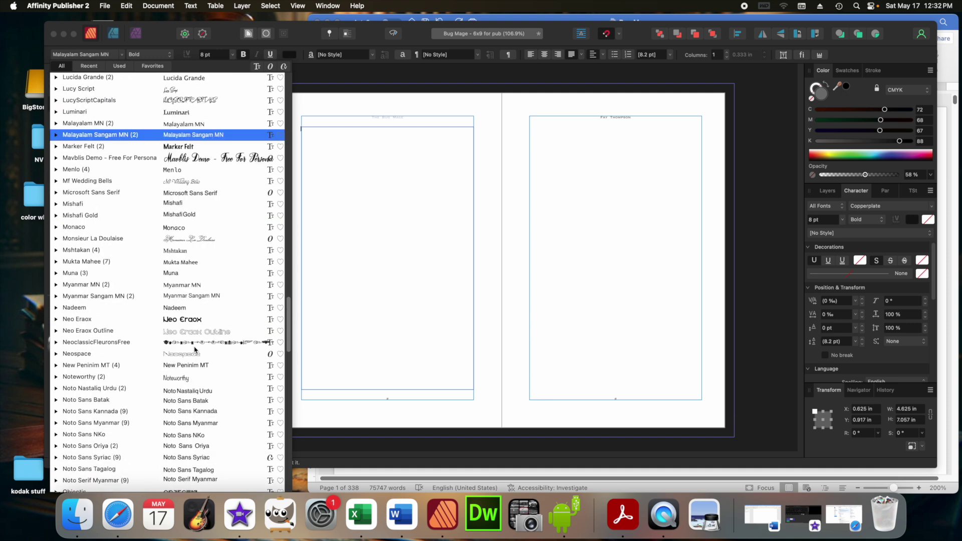
pyautogui.scroll(-4, 195, 349)
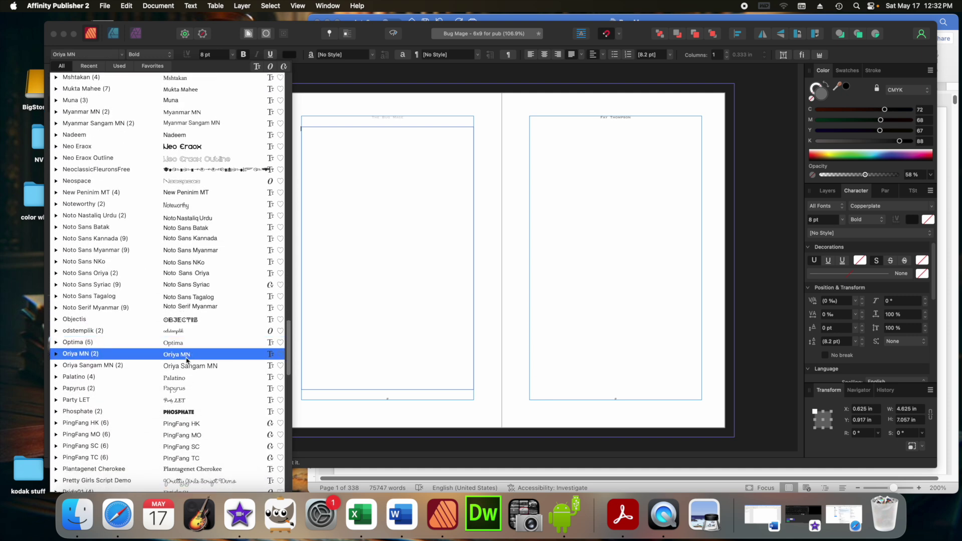
pyautogui.click(165, 380)
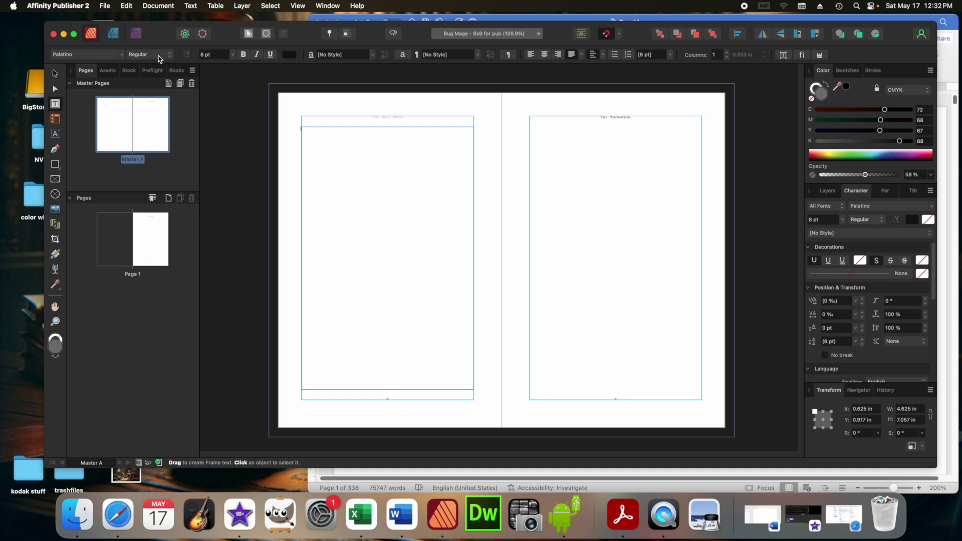
pyautogui.click(233, 57)
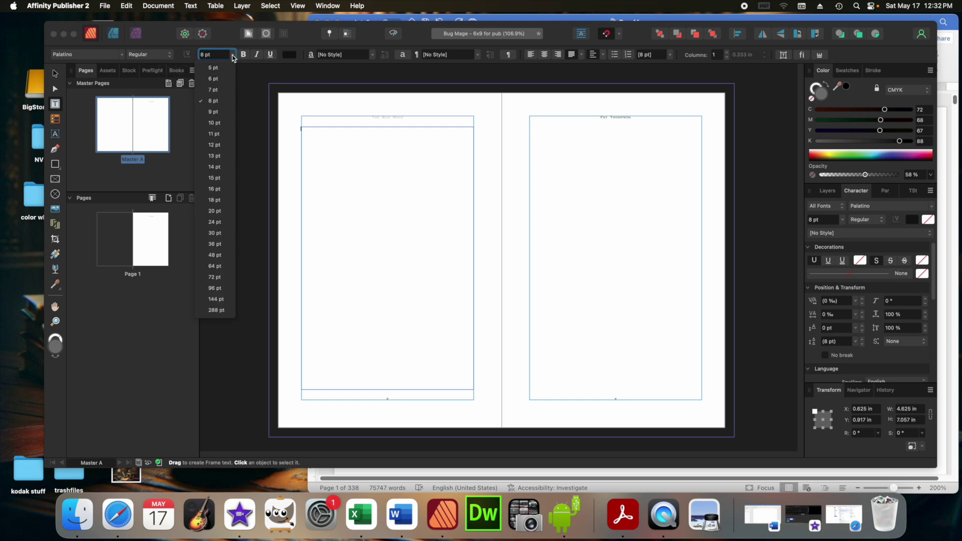
pyautogui.click(217, 134)
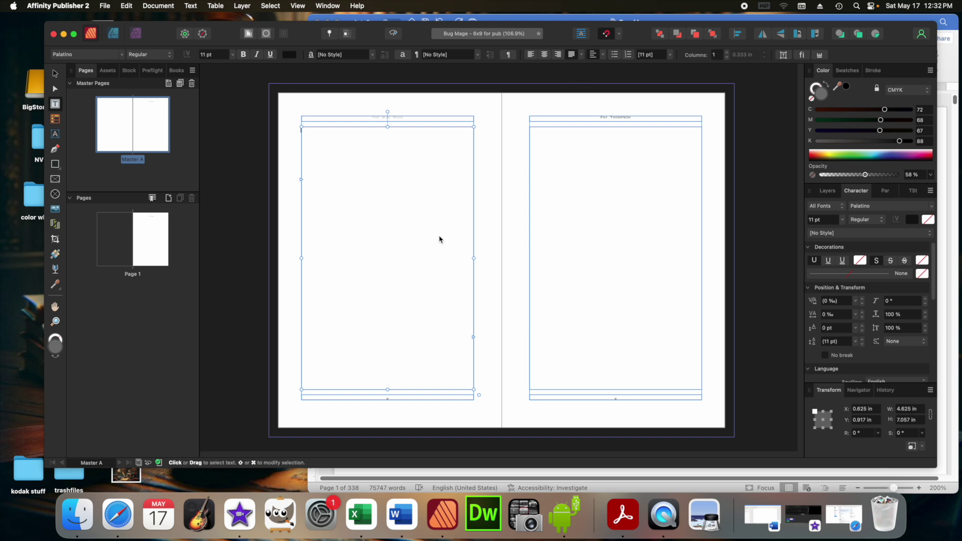
# Set the left body frame's vertical alignment to Justify Vertically
pyautogui.click(604, 56)
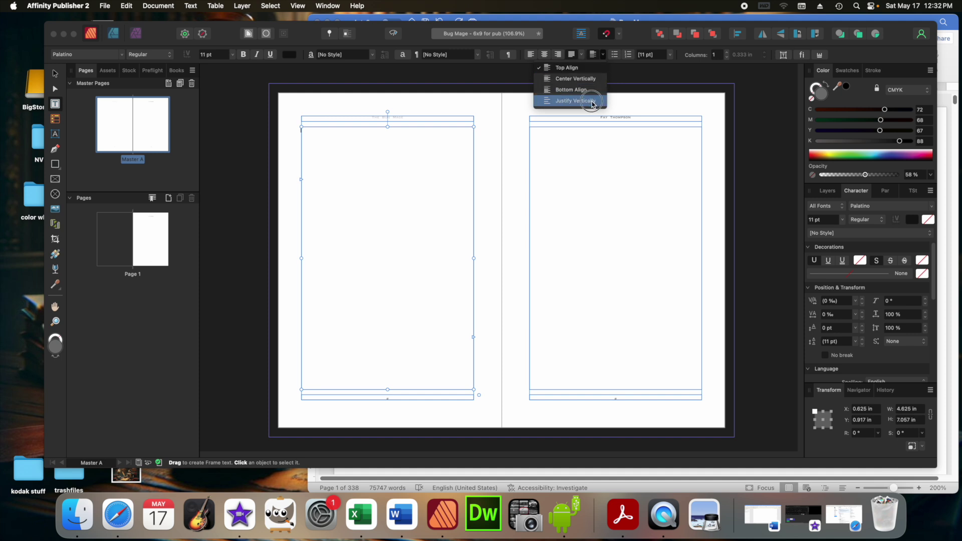
pyautogui.click(576, 101)
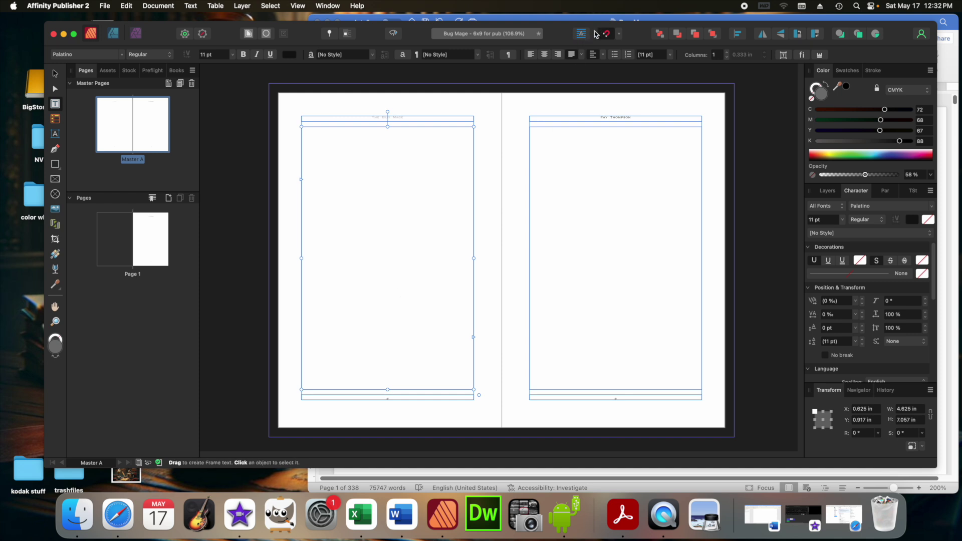
pyautogui.click(604, 55)
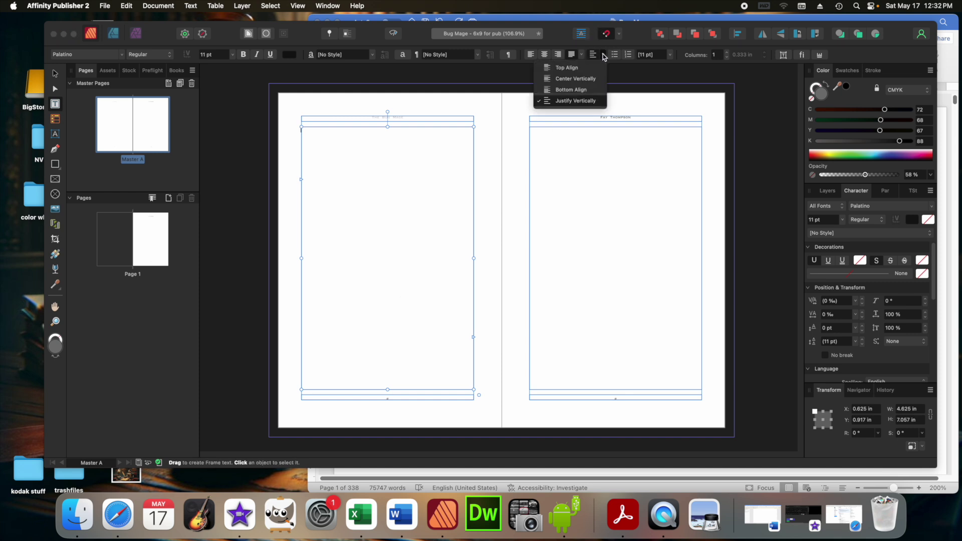
pyautogui.click(604, 57)
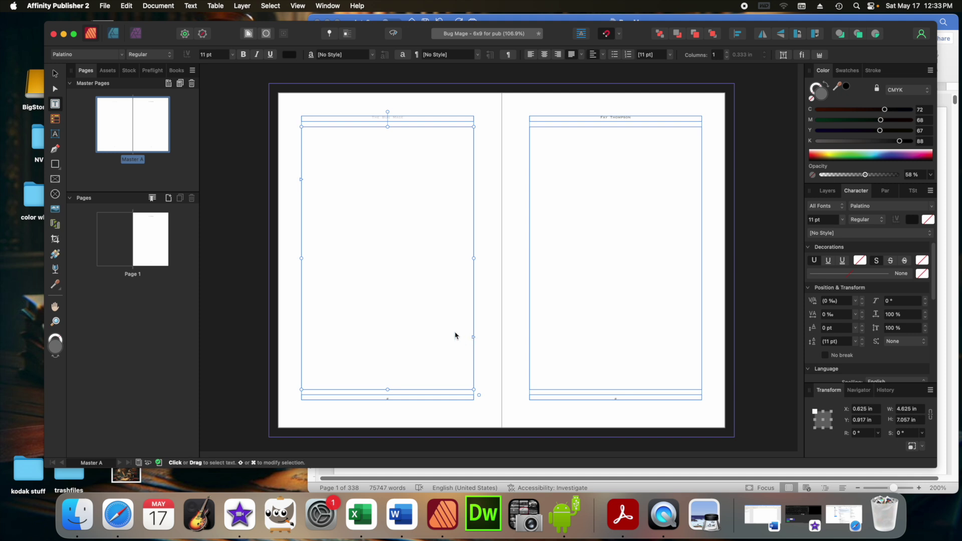
# Link the text flow from the left page's body frame to the right page's body frame
pyautogui.click(474, 337)
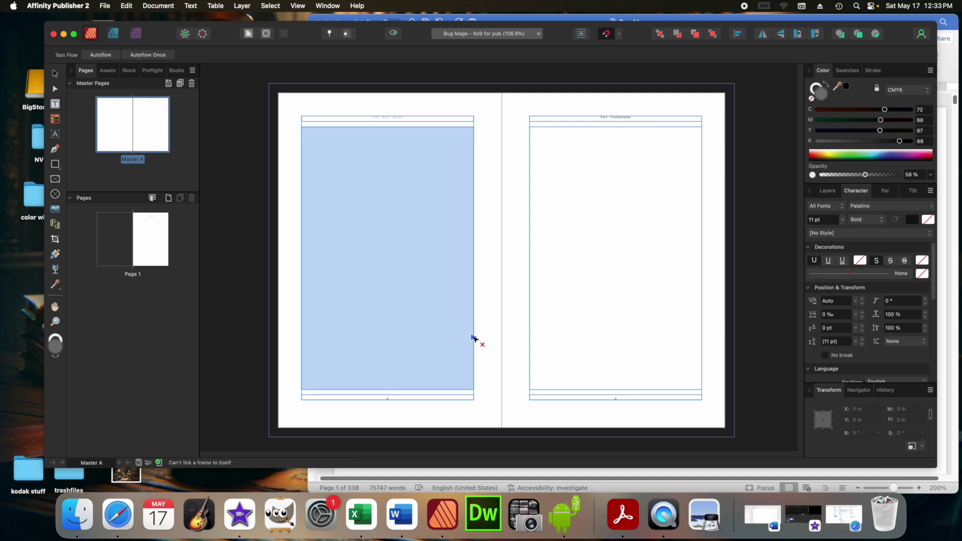
pyautogui.click(475, 338)
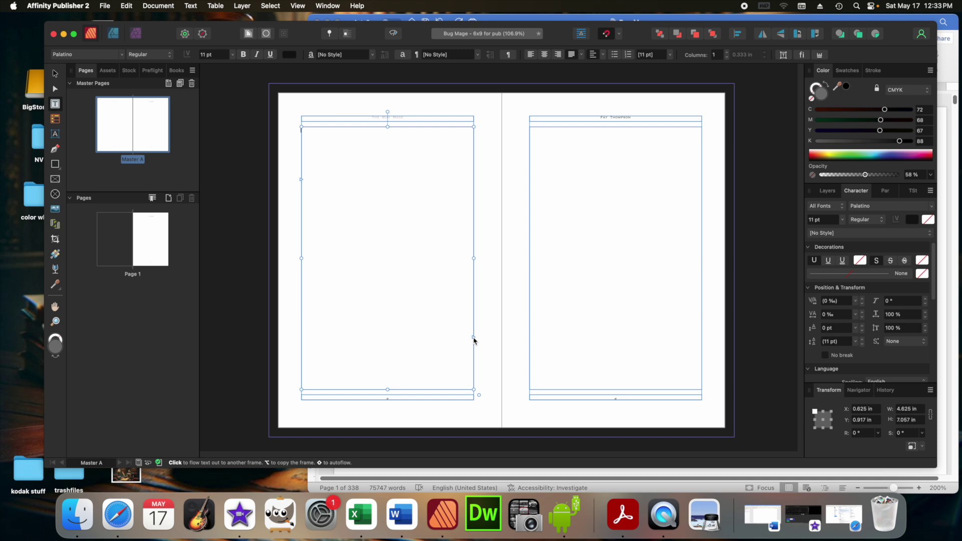
pyautogui.click(588, 279)
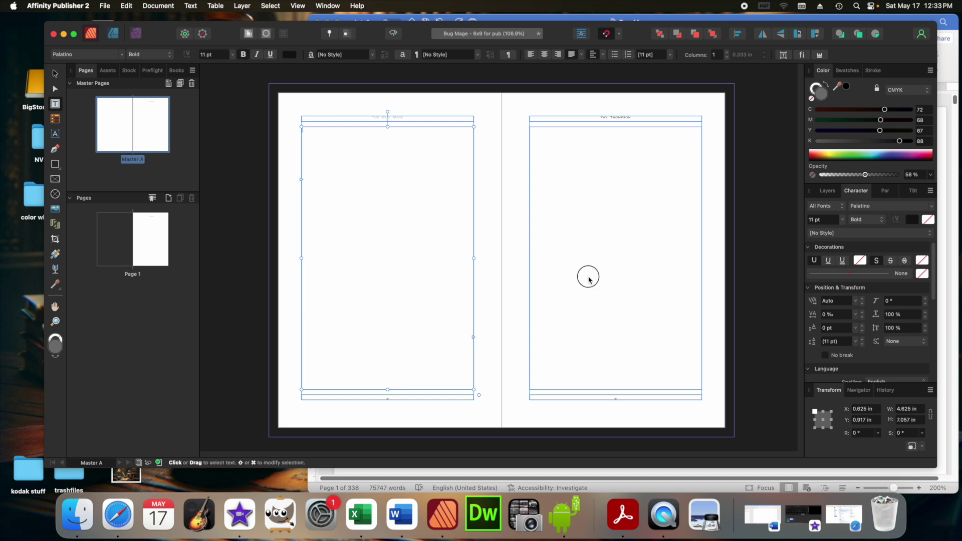
pyautogui.click(474, 339)
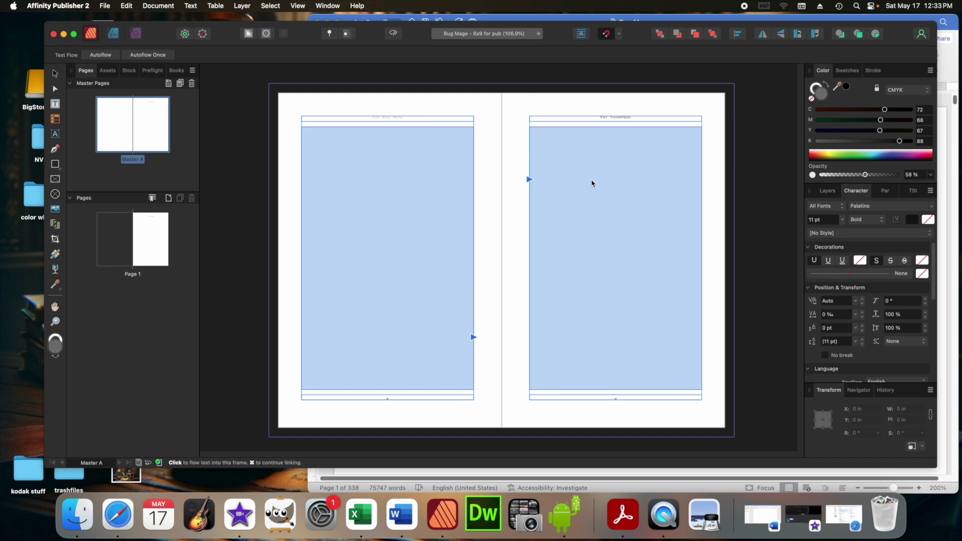
pyautogui.click(601, 210)
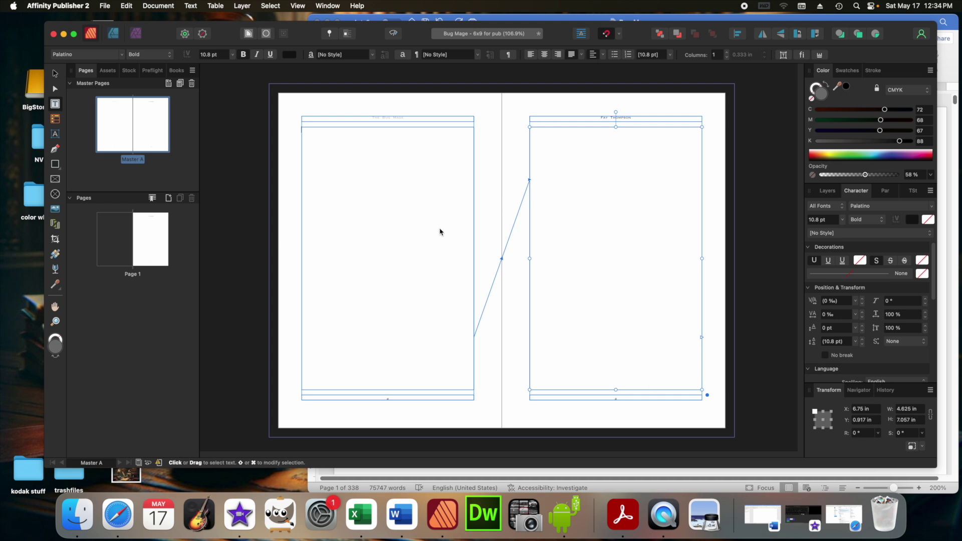
# Open Page 1 of the document for editing in place of the master spread
pyautogui.click(146, 247)
pyautogui.doubleClick(147, 247)
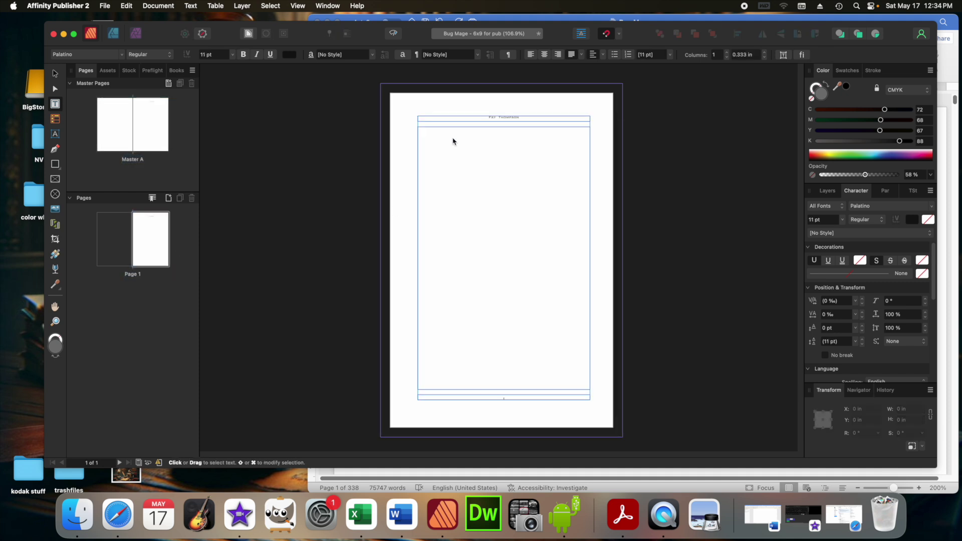
# Inspect the text color and opacity settings of the header's author line on Page 1
pyautogui.click(484, 120)
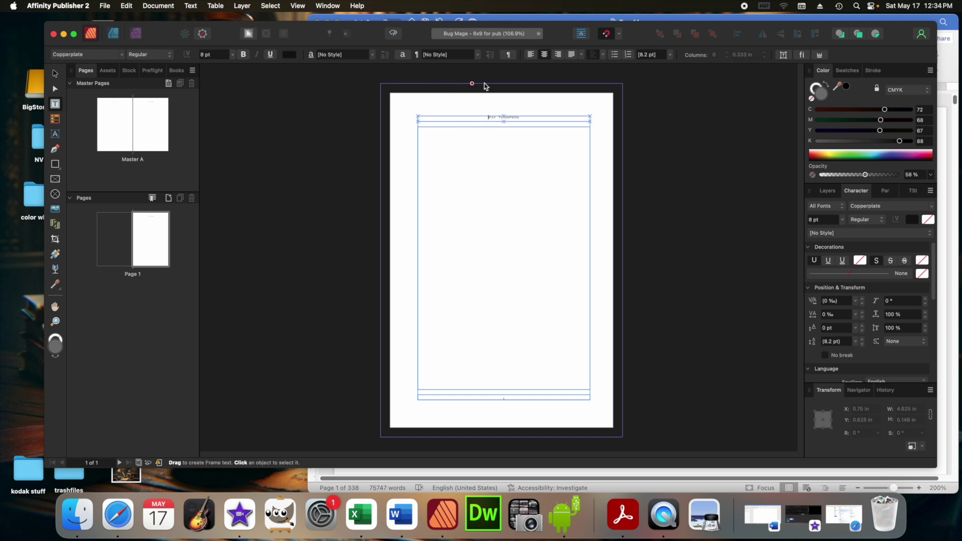
pyautogui.click(293, 56)
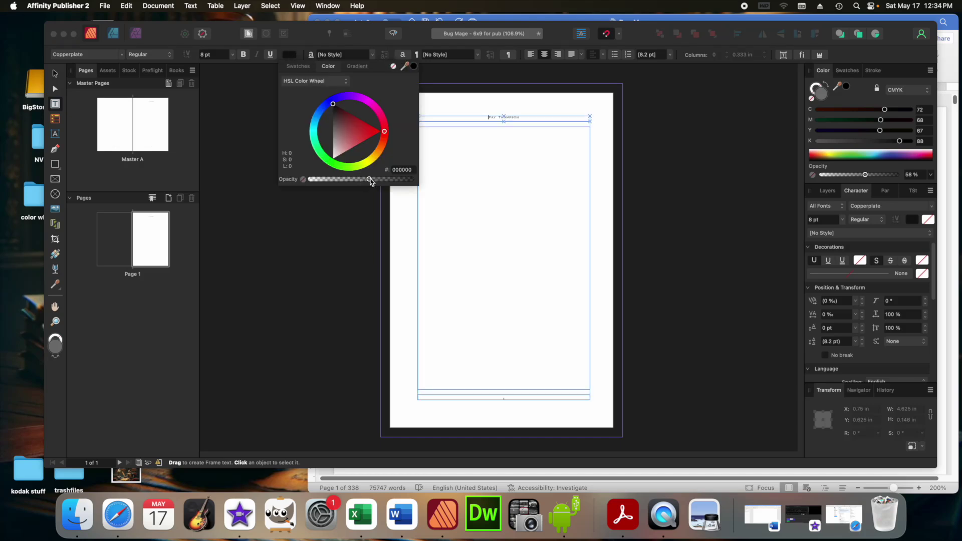
pyautogui.click(486, 120)
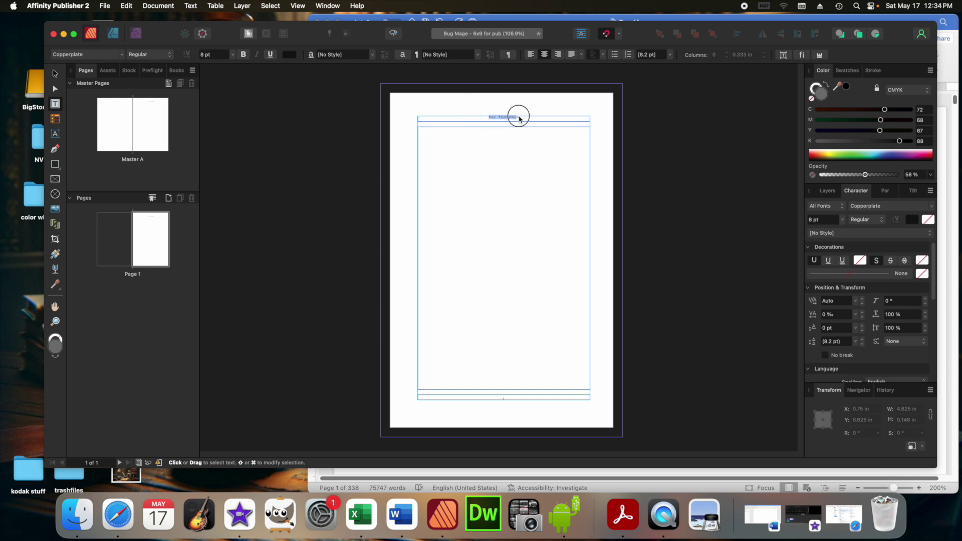
pyautogui.click(294, 56)
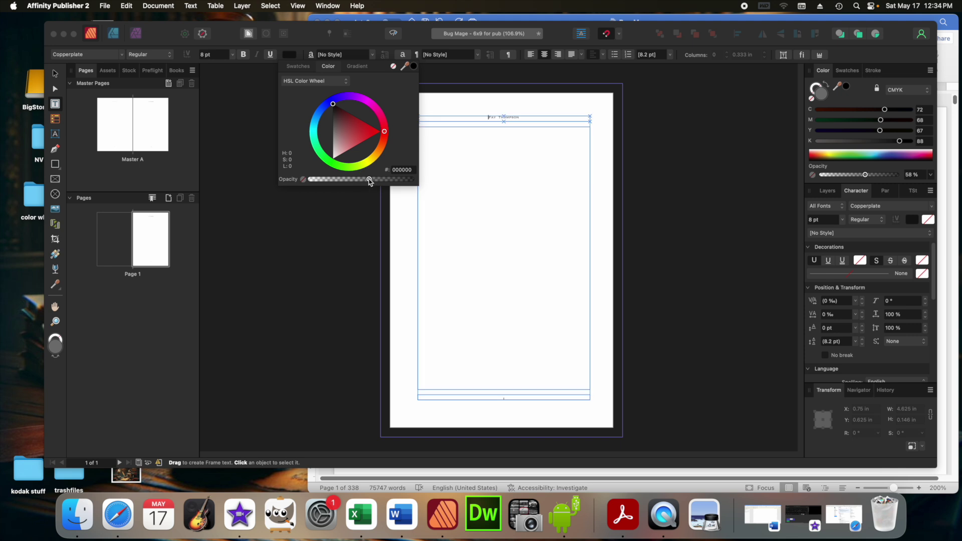
# Set the Page 1 body frame's text style to Palatino Regular
pyautogui.click(495, 200)
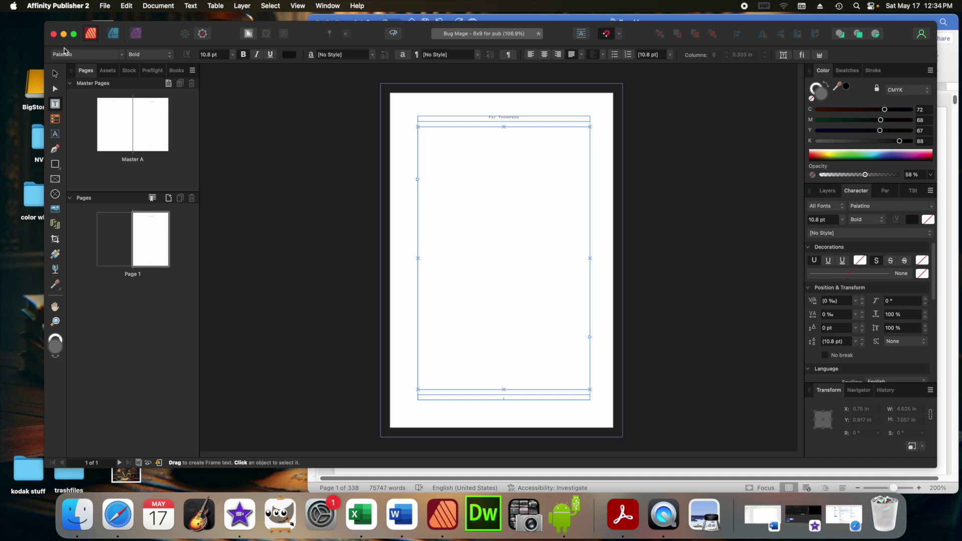
pyautogui.click(169, 54)
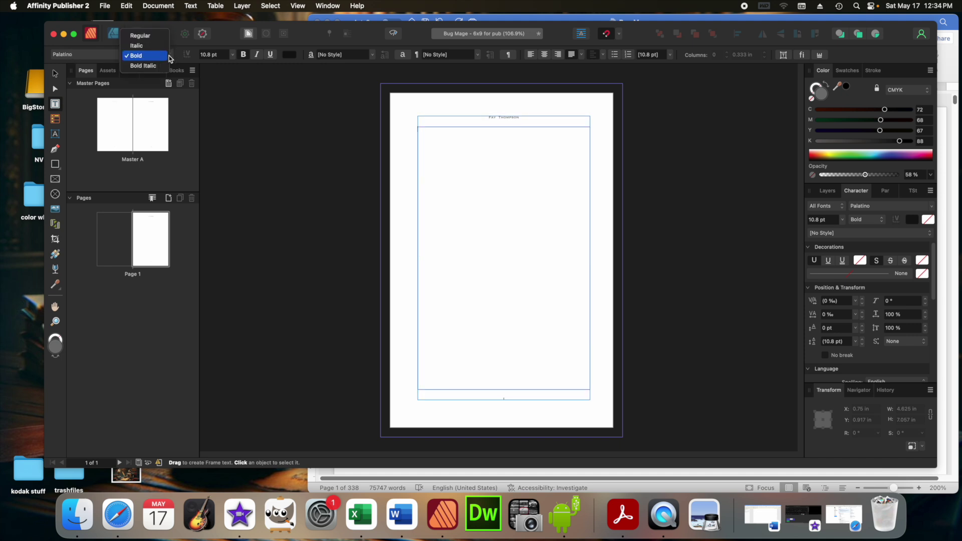
pyautogui.click(146, 36)
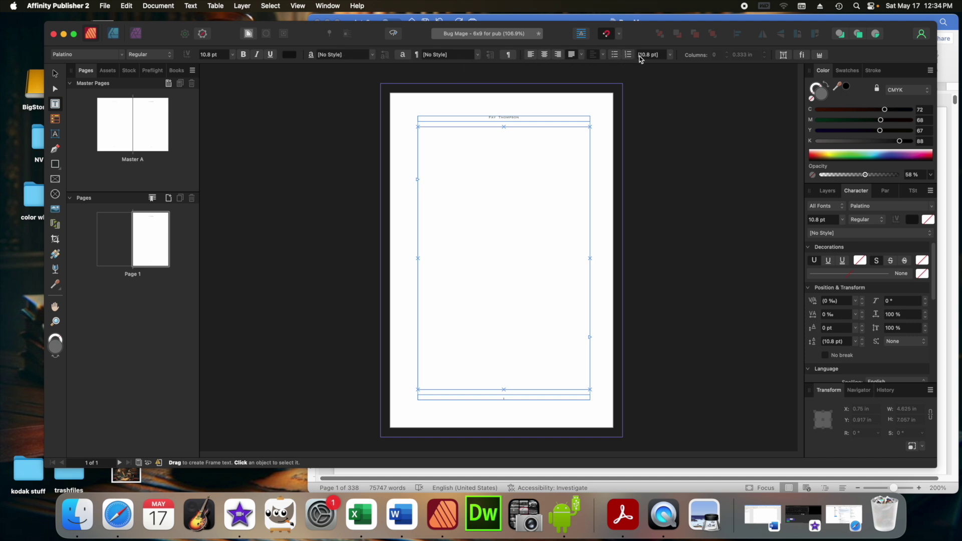
pyautogui.click(509, 401)
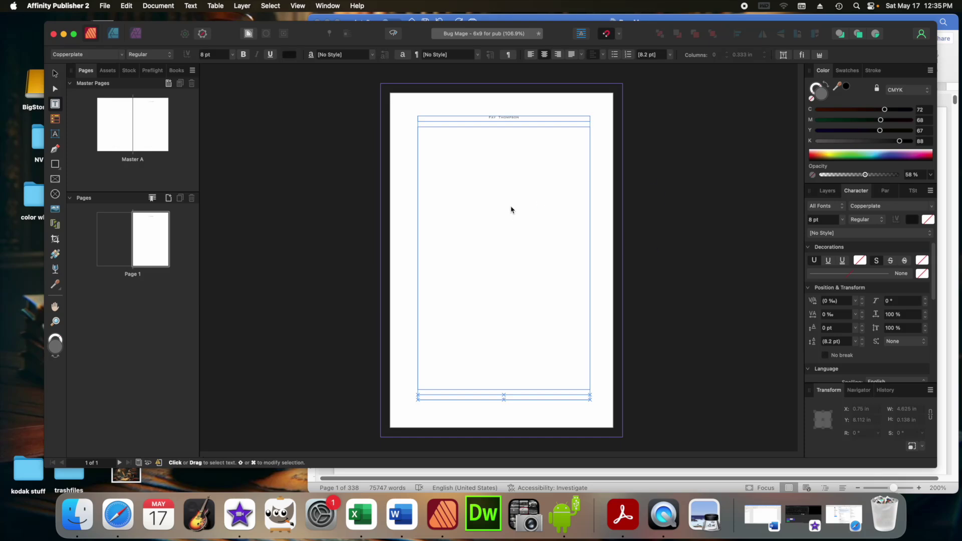
# Switch to Word, copy the entire Bug Mage manuscript, and return to Affinity Publisher
pyautogui.click(840, 20)
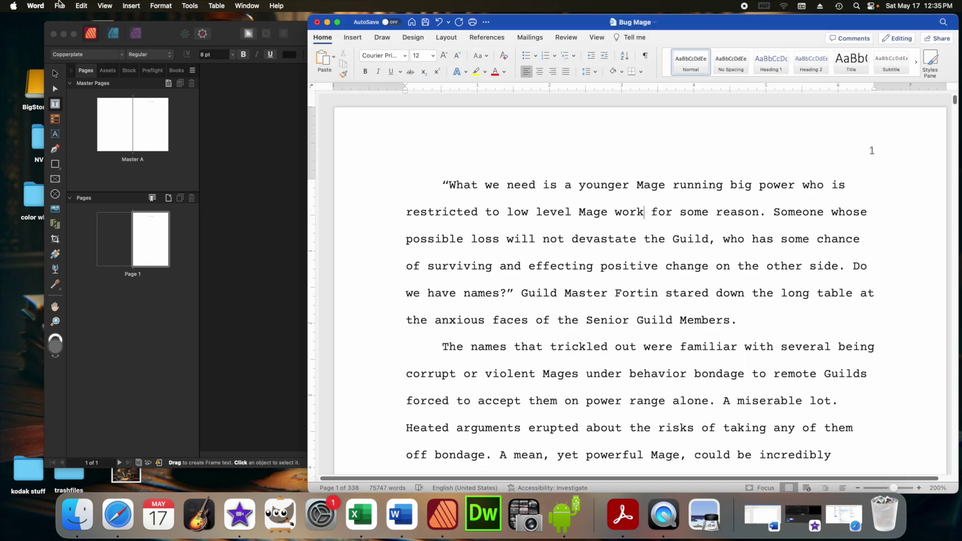
pyautogui.click(82, 6)
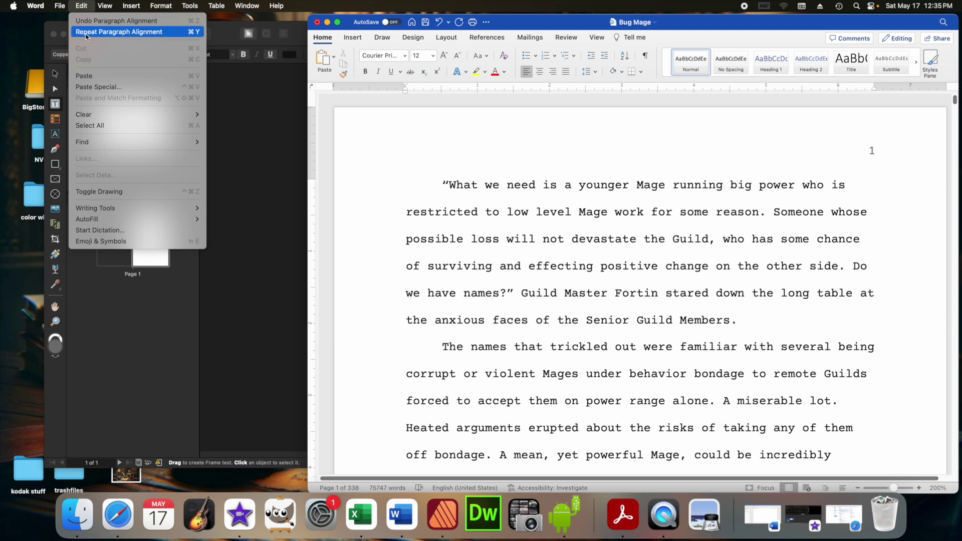
pyautogui.click(90, 125)
pyautogui.click(81, 5)
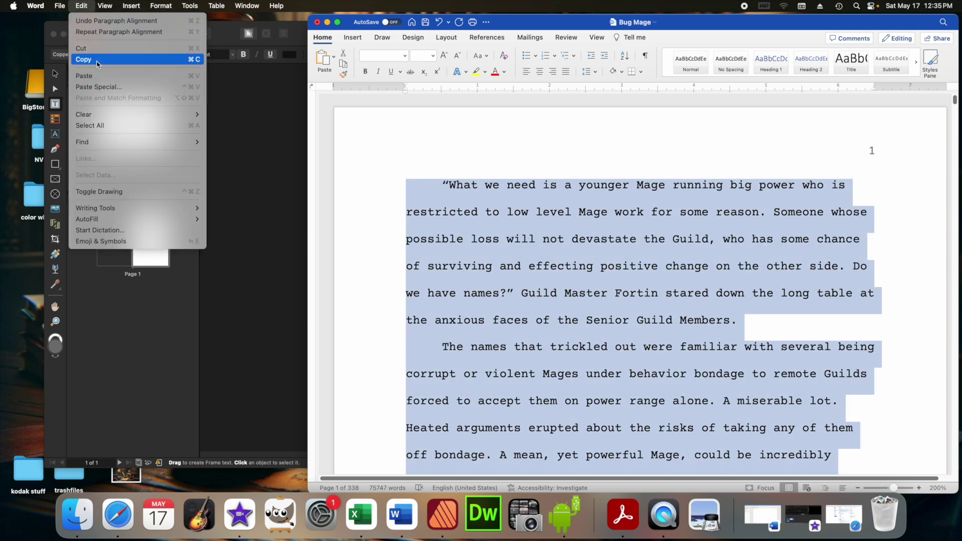
pyautogui.click(99, 61)
pyautogui.click(156, 315)
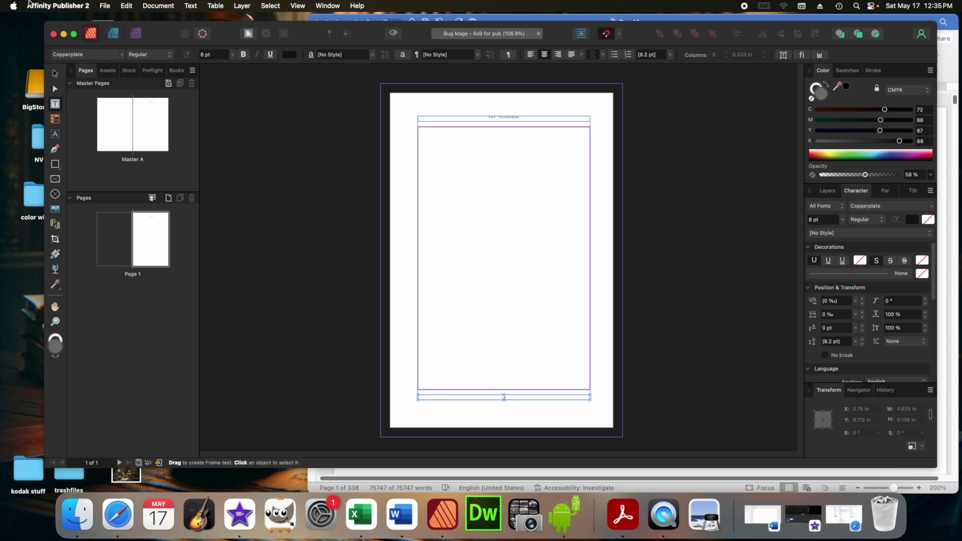
# Place the manuscript file from the Desktop's Bug Mage folder into the Page 1 body frame
pyautogui.click(475, 241)
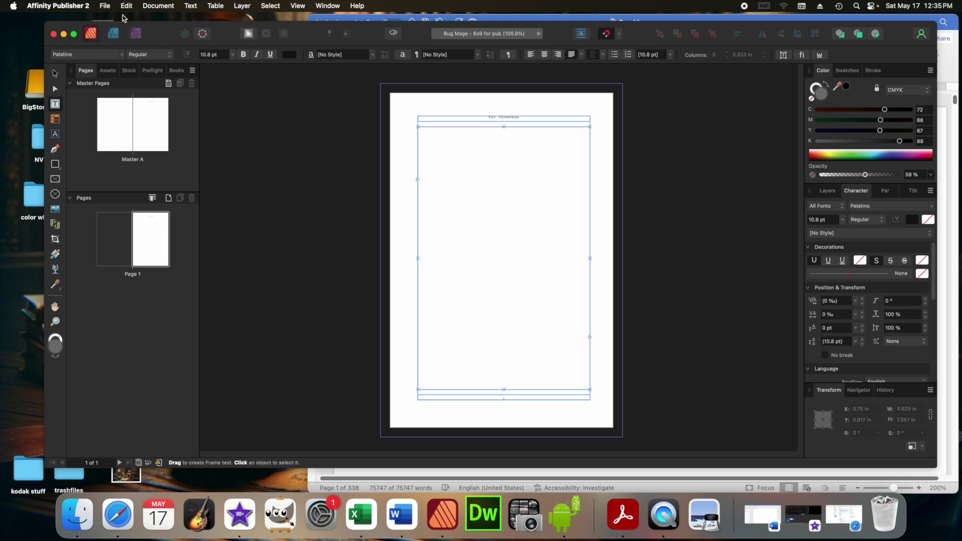
pyautogui.click(105, 6)
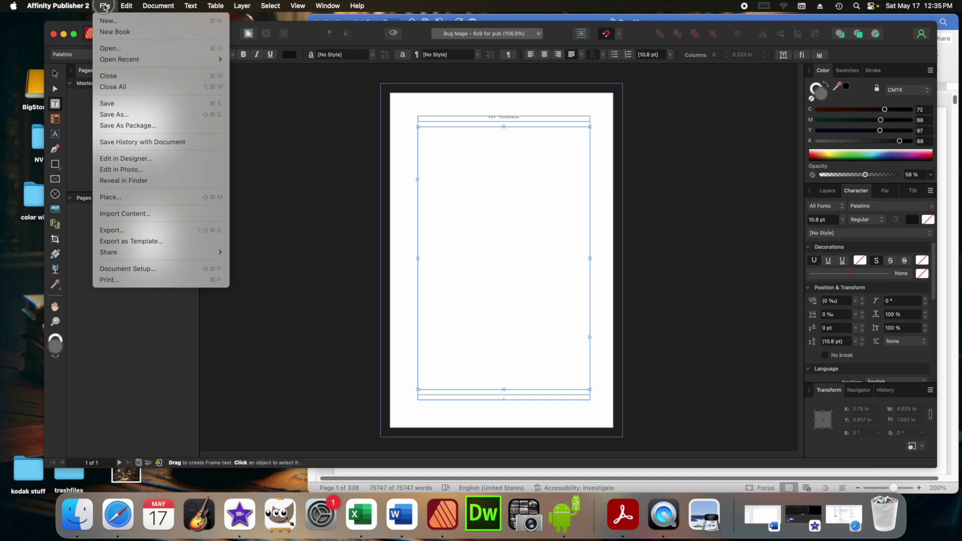
pyautogui.click(105, 6)
pyautogui.click(104, 6)
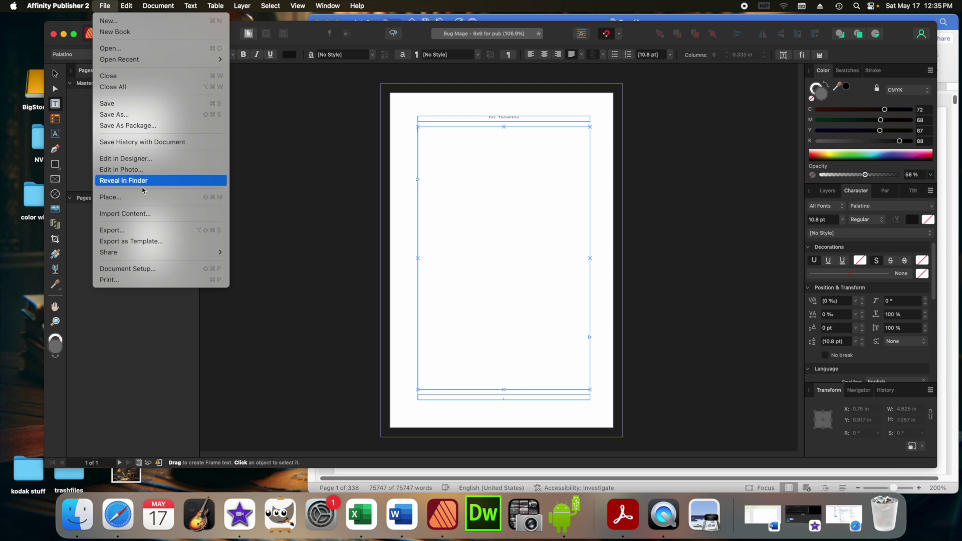
pyautogui.click(131, 201)
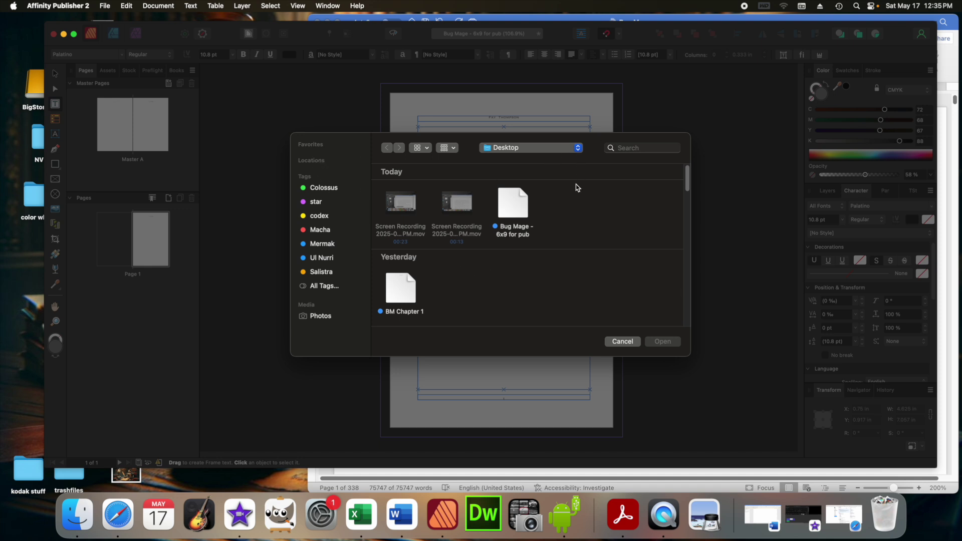
pyautogui.moveTo(688, 186); pyautogui.dragTo(688, 266)
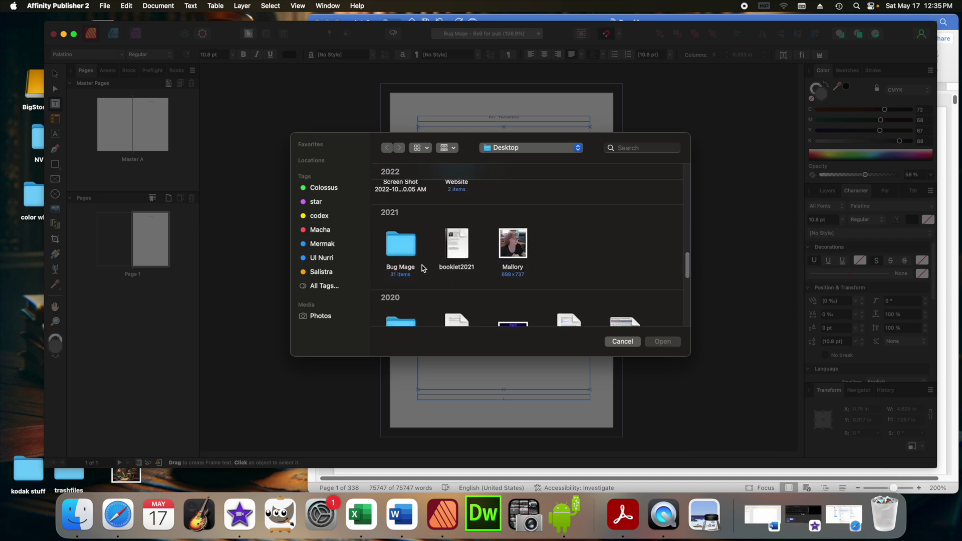
pyautogui.doubleClick(406, 253)
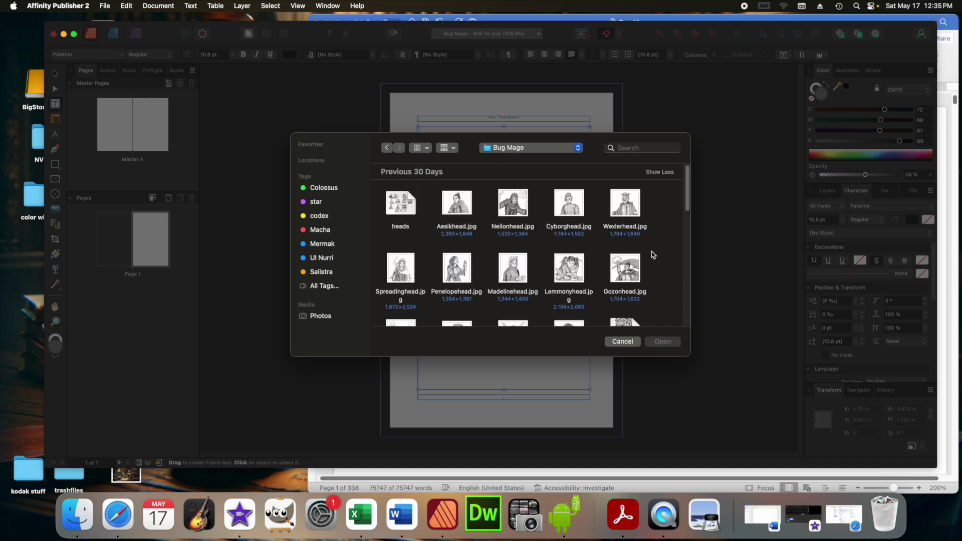
pyautogui.moveTo(687, 193); pyautogui.dragTo(683, 292)
pyautogui.doubleClick(400, 246)
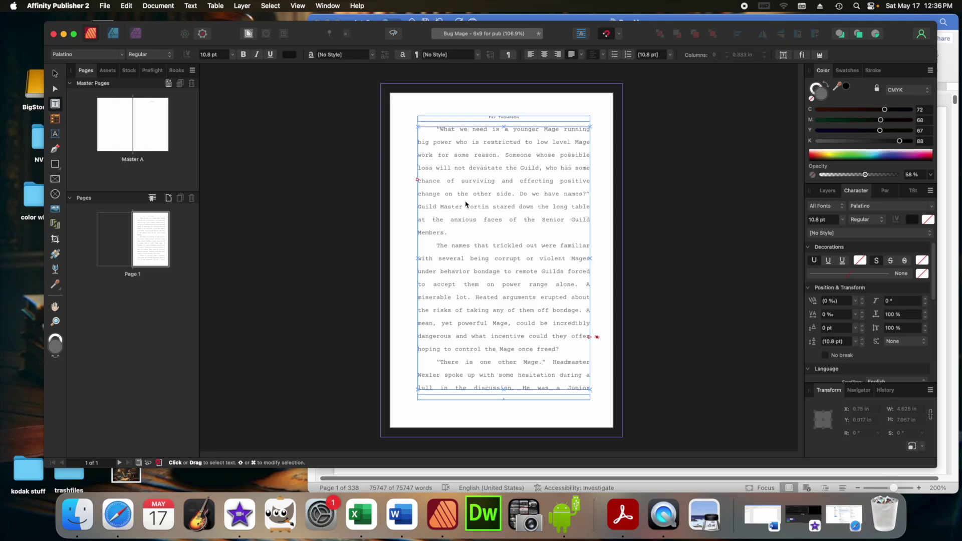
# Autoflow the body frame's overflowing manuscript text onto newly generated pages and save the document
pyautogui.click(597, 338)
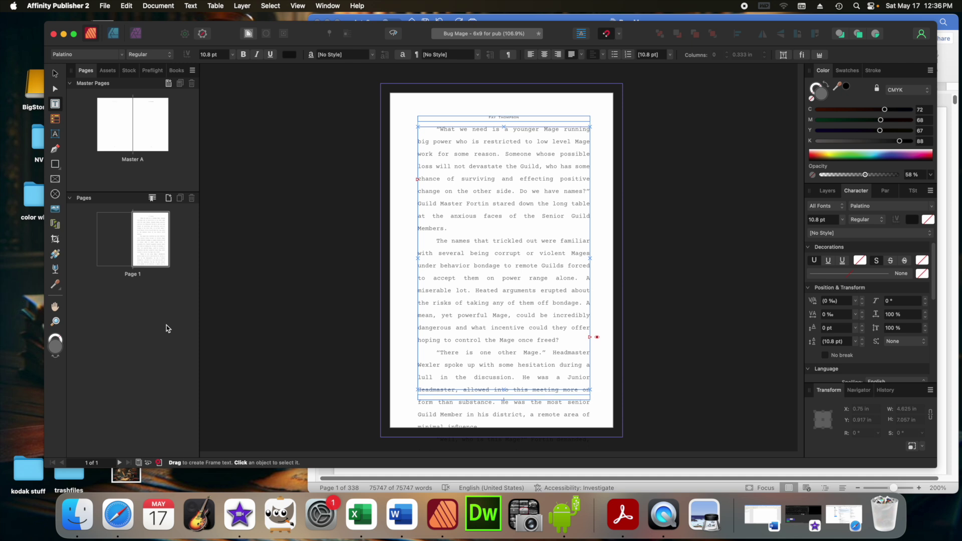
pyautogui.click(597, 339)
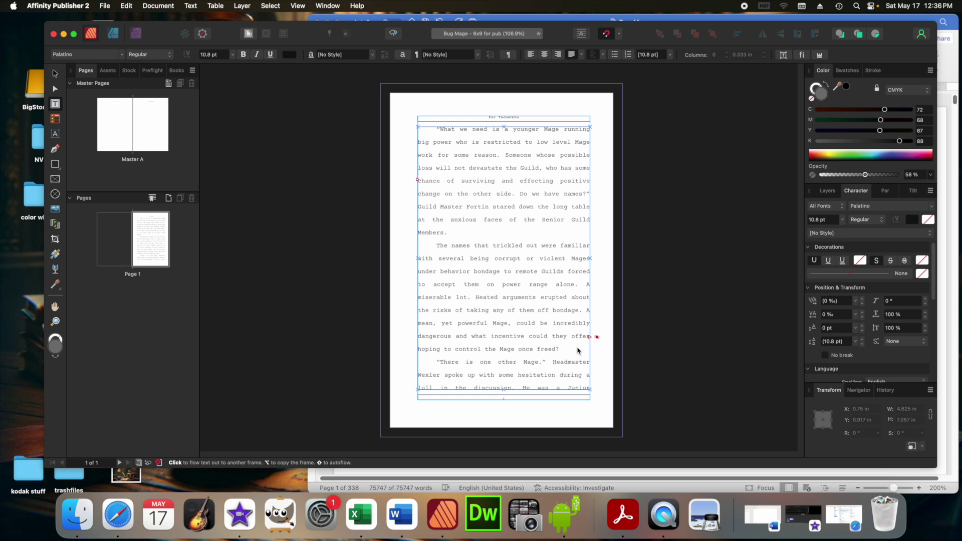
pyautogui.keyDown('shift'); pyautogui.click(578, 350); pyautogui.keyUp('shift')
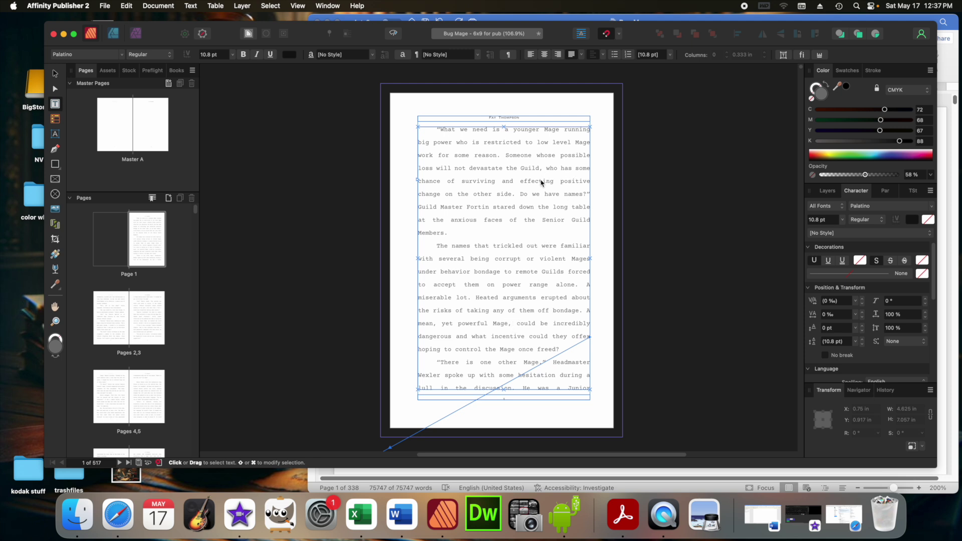
pyautogui.click(105, 6)
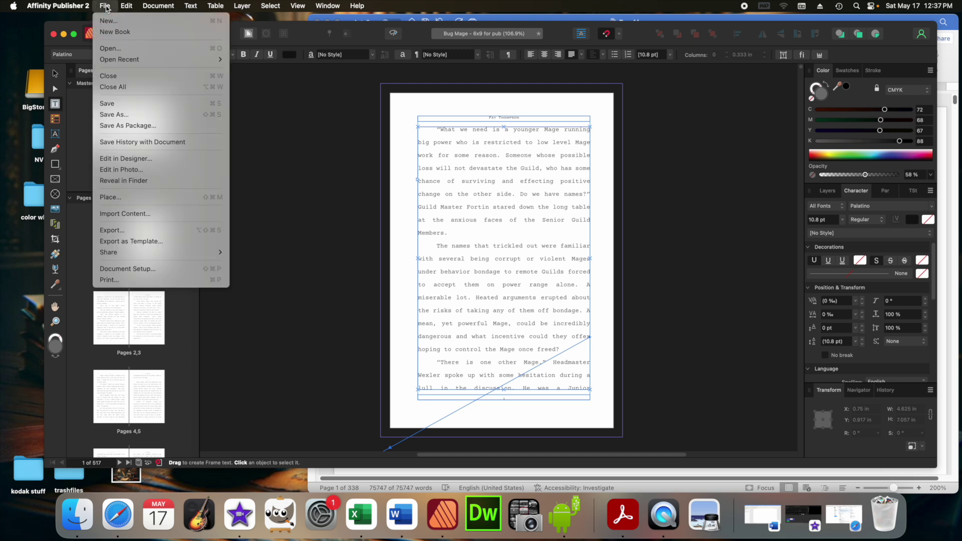
pyautogui.click(103, 104)
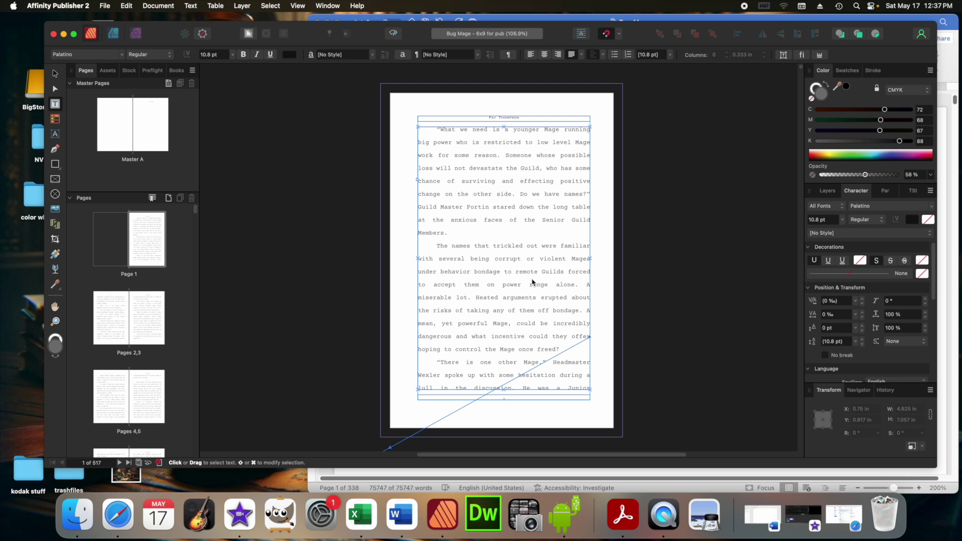
# Examine the available character styles and typography settings, and check the paragraph styles in the Word manuscript
pyautogui.click(596, 292)
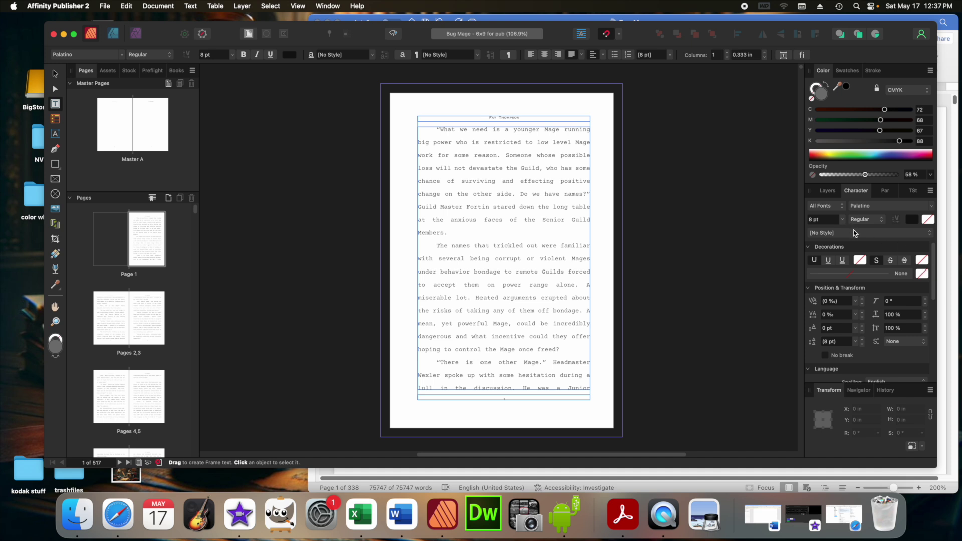
pyautogui.click(931, 234)
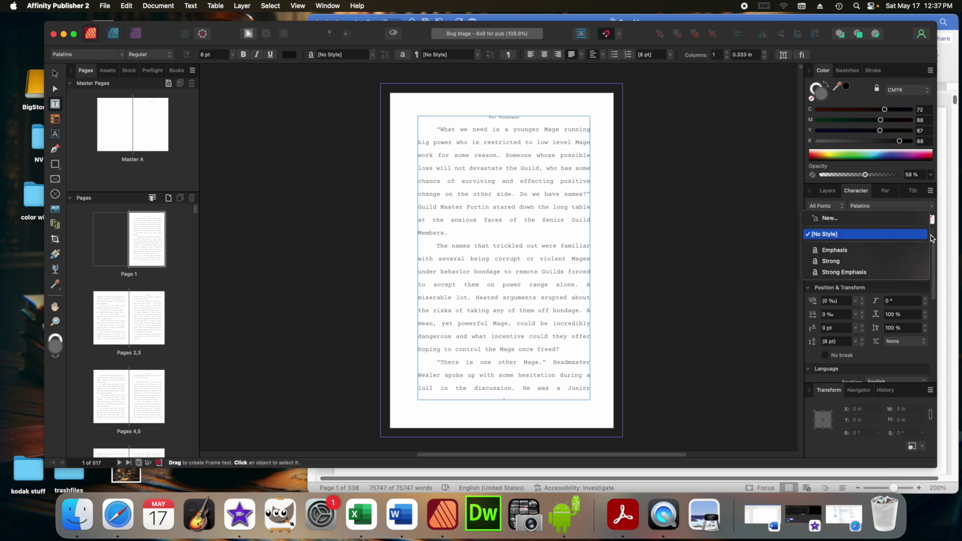
pyautogui.click(931, 236)
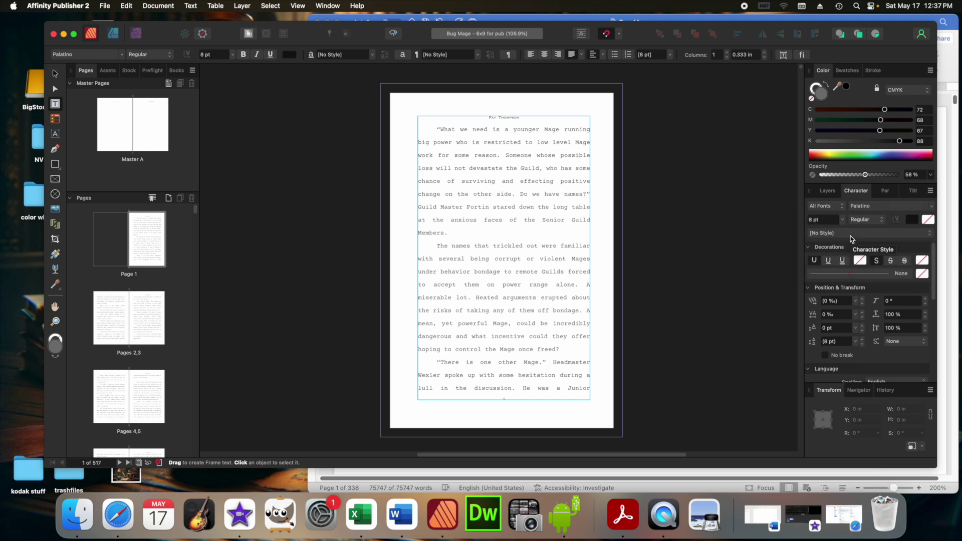
pyautogui.click(526, 22)
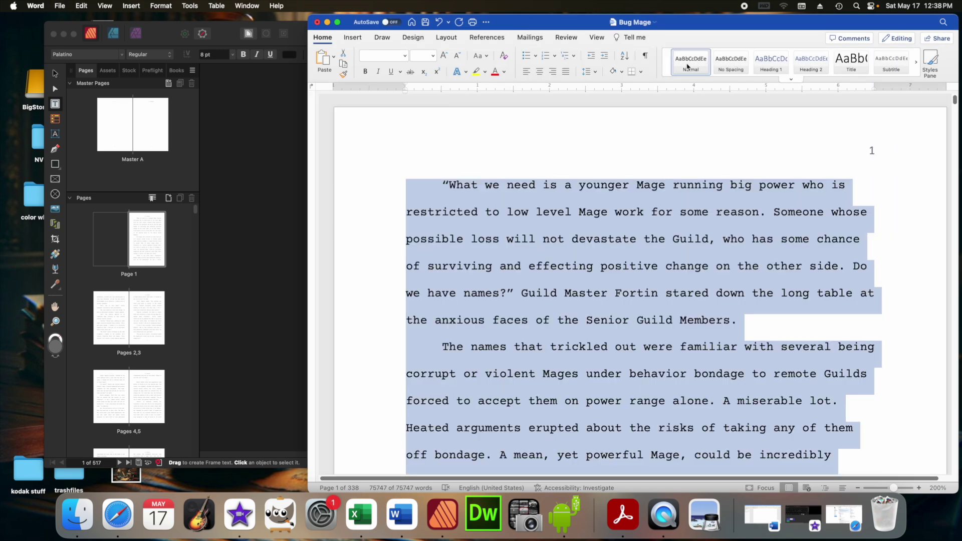
pyautogui.click(269, 124)
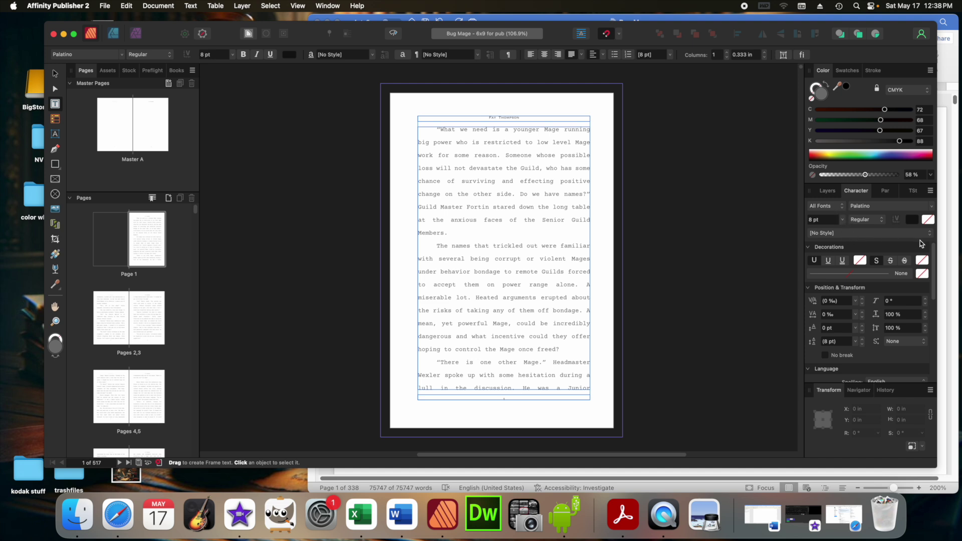
pyautogui.click(930, 234)
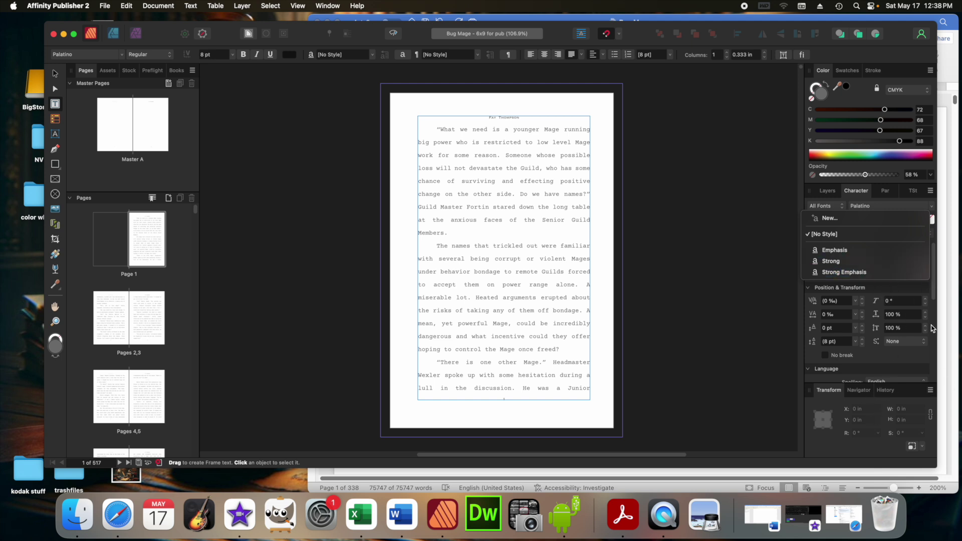
pyautogui.click(933, 225)
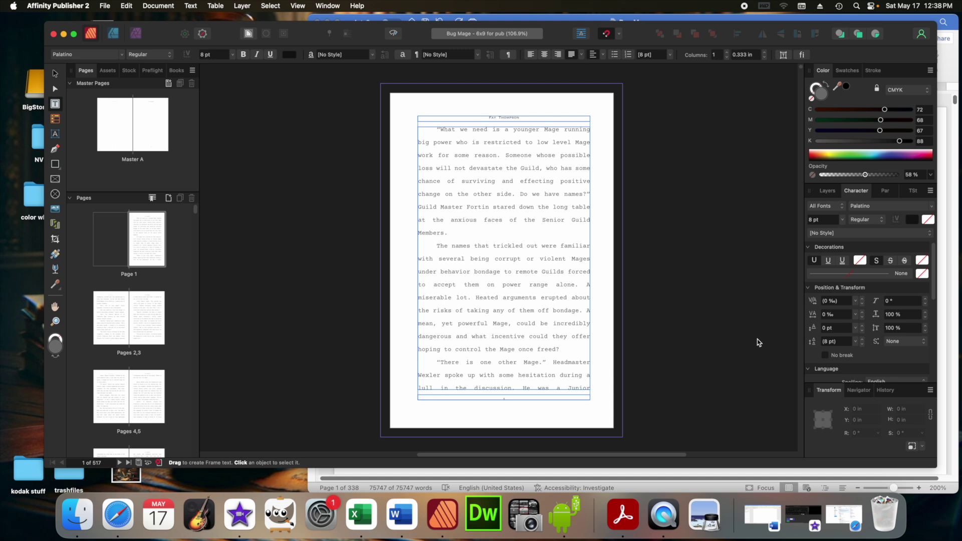
pyautogui.moveTo(934, 294); pyautogui.dragTo(936, 383)
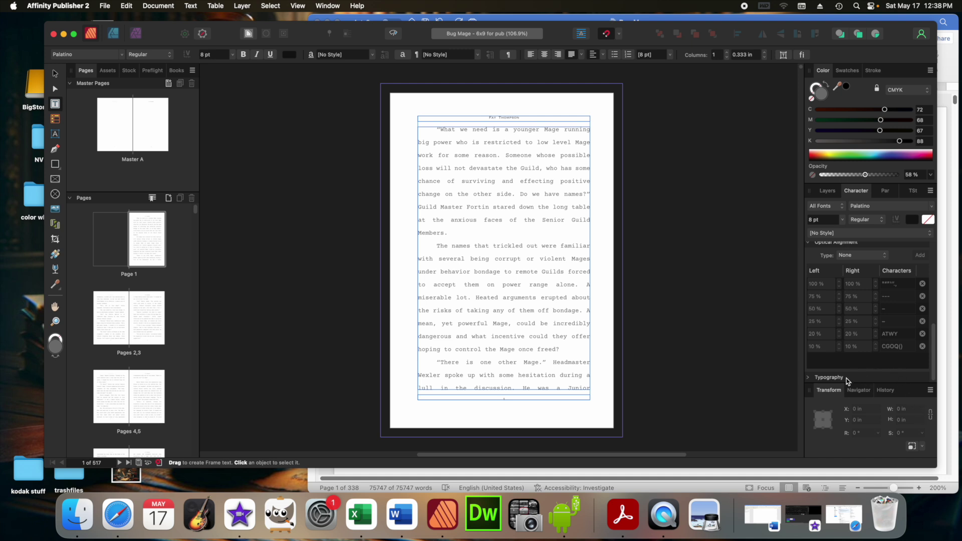
pyautogui.click(810, 378)
pyautogui.click(930, 236)
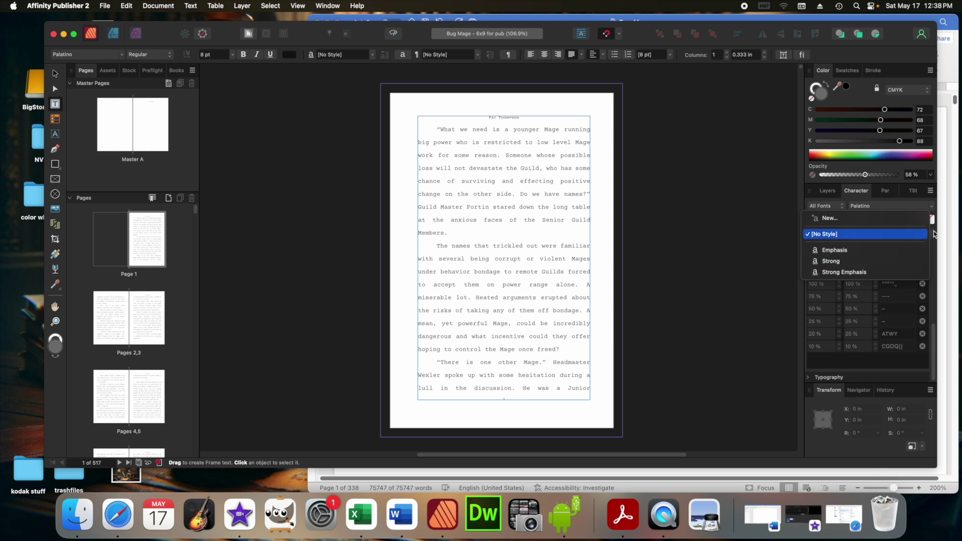
pyautogui.click(776, 212)
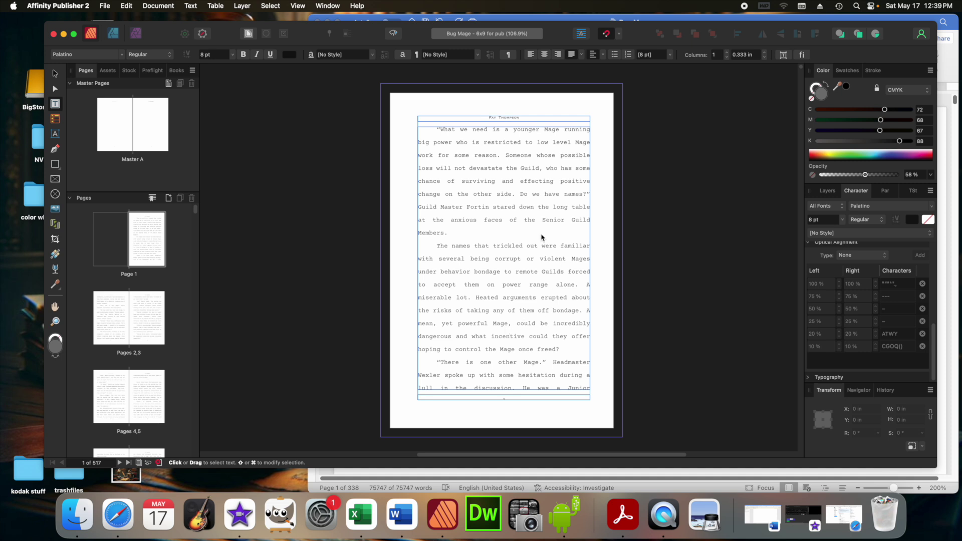
# Save the document to the Desktop as "Bug Mage - 6x9 for pub" with the BugMage tag, replacing the existing file
pyautogui.click(105, 6)
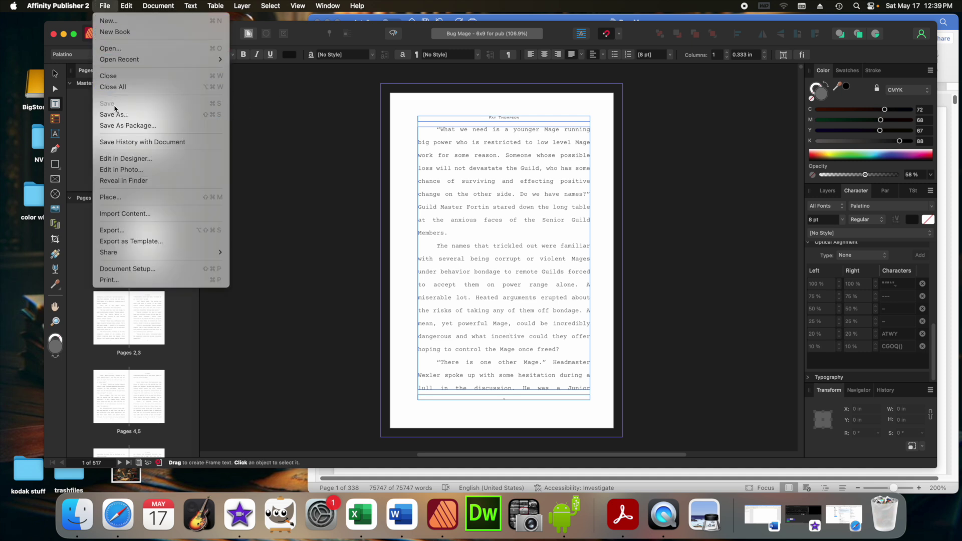
pyautogui.click(512, 217)
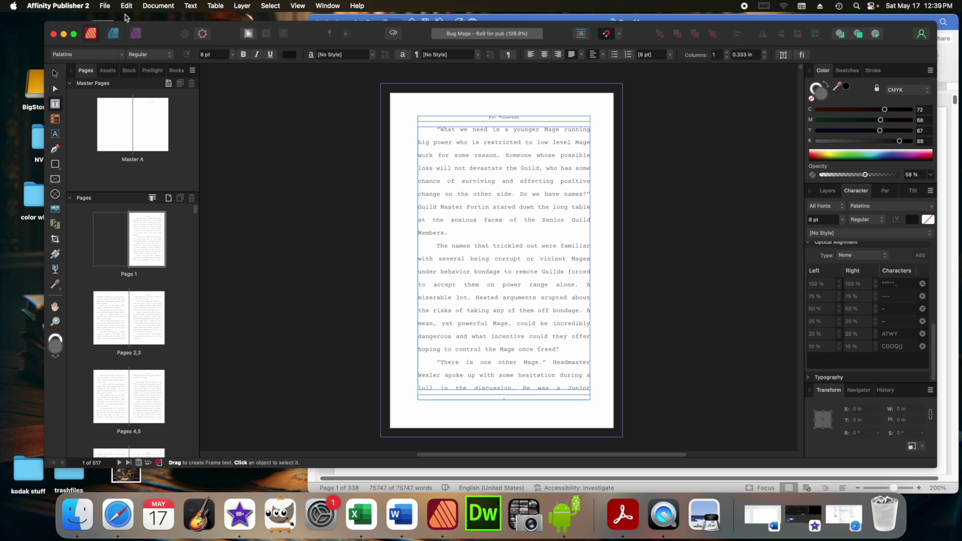
pyautogui.click(105, 6)
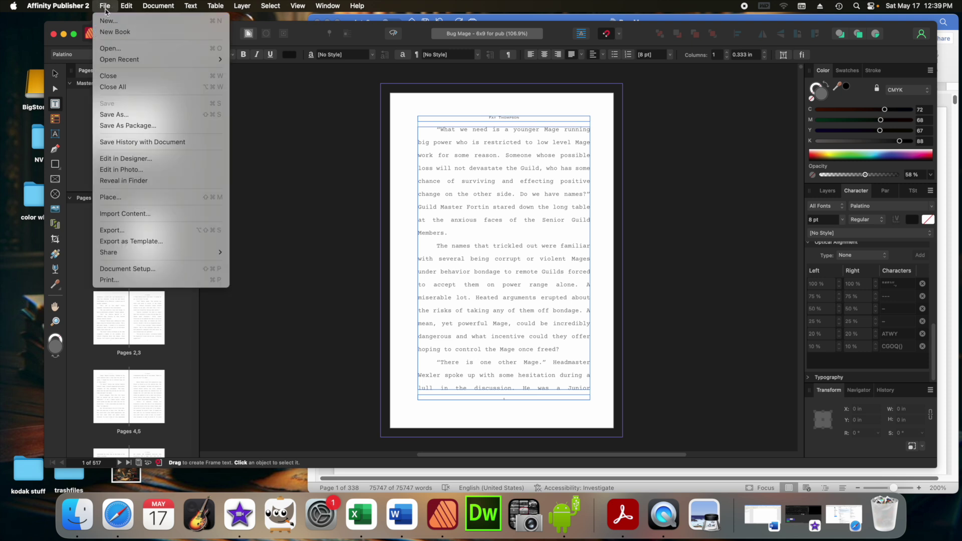
pyautogui.click(114, 120)
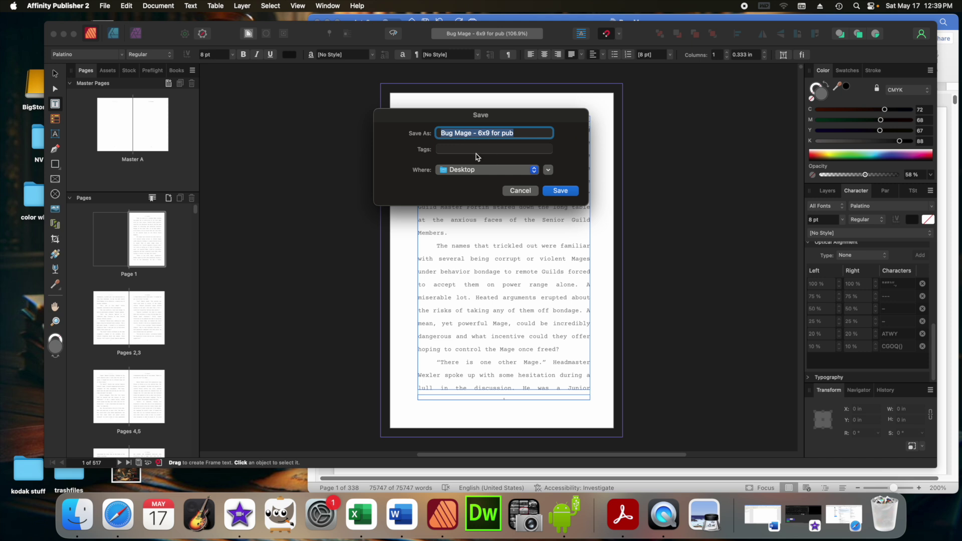
pyautogui.click(475, 151)
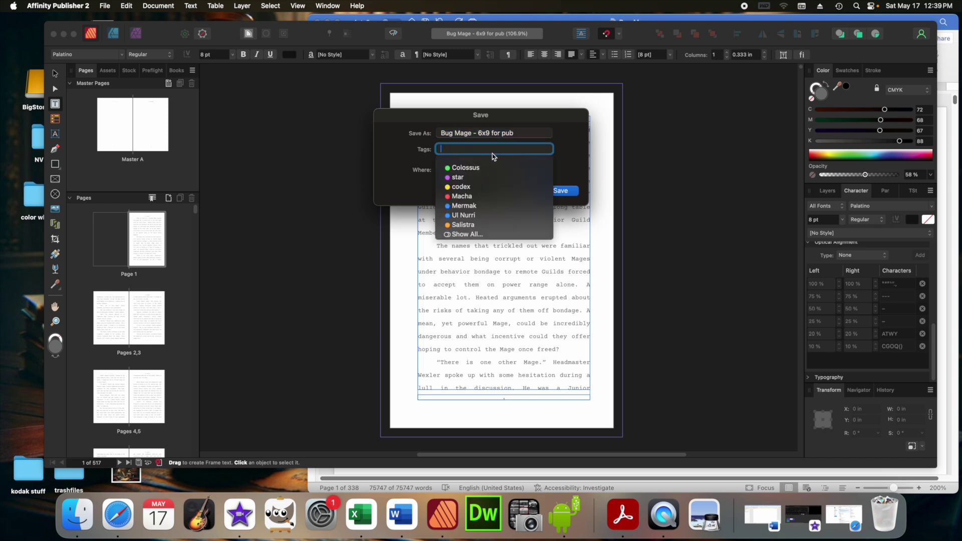
pyautogui.write('Bug')
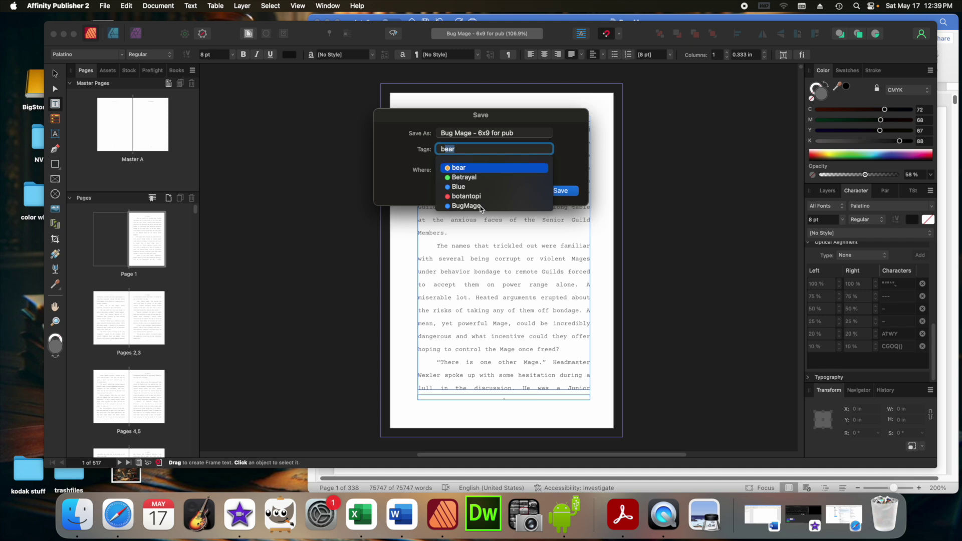
pyautogui.click(532, 203)
pyautogui.click(570, 193)
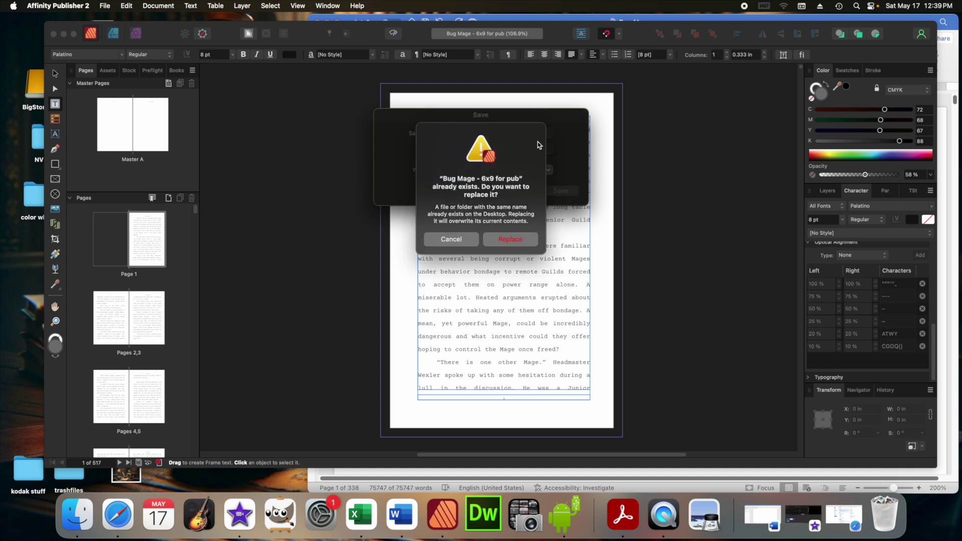
pyautogui.click(519, 244)
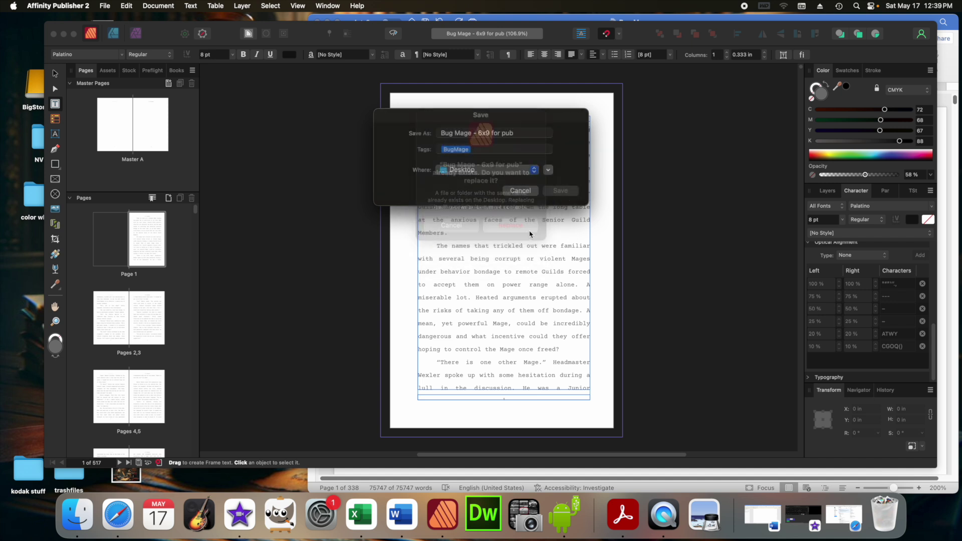